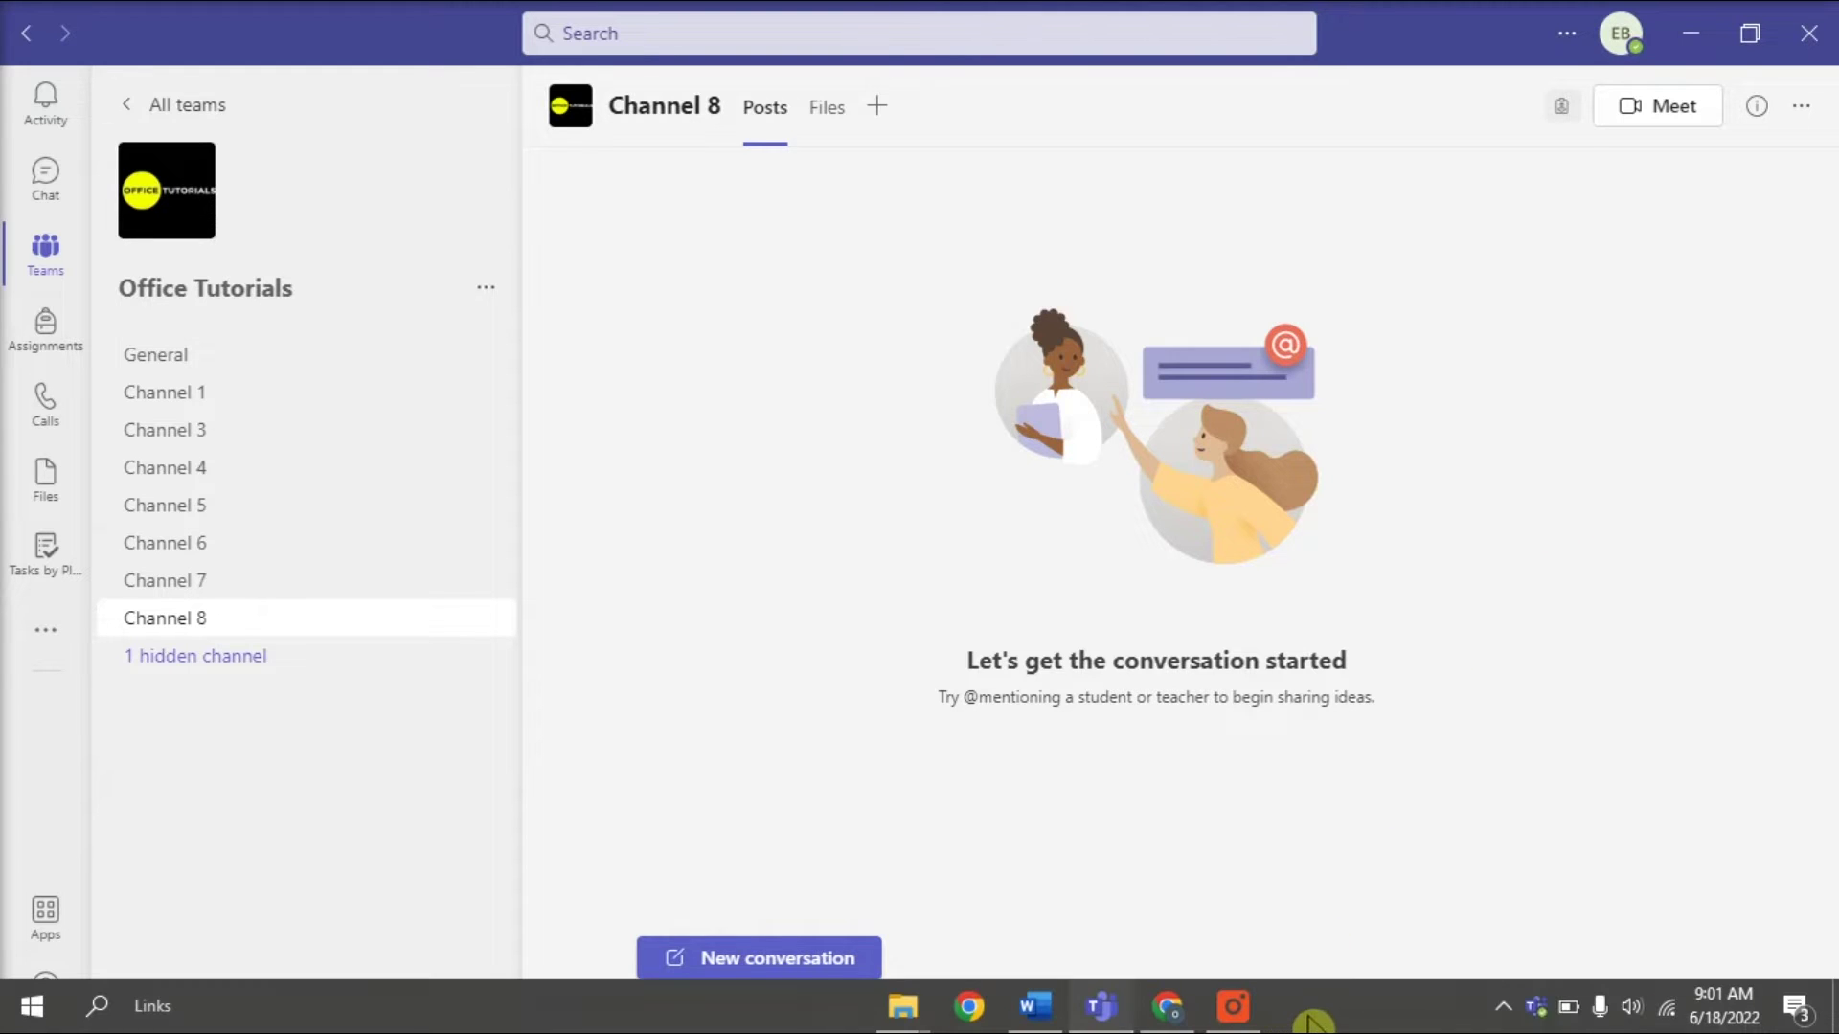
Open Task Manager and end the Google Chrome task.
right_click(1312, 1020)
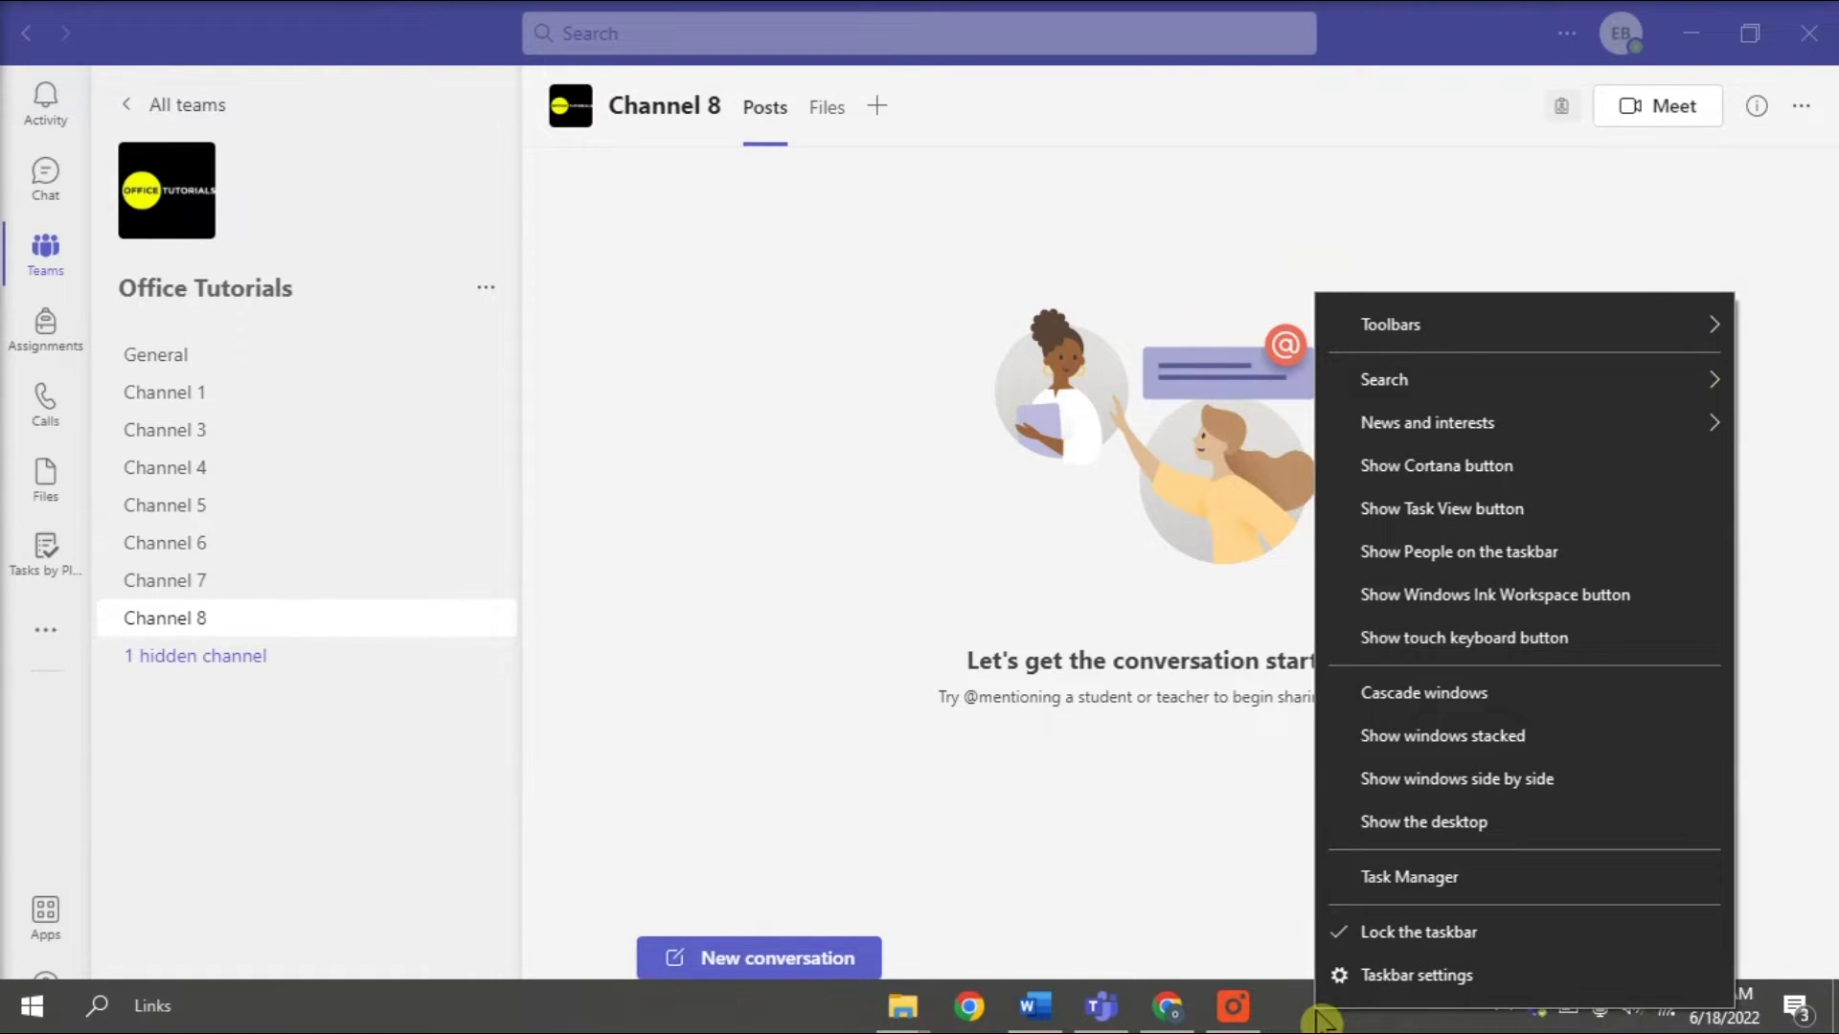
click(1438, 881)
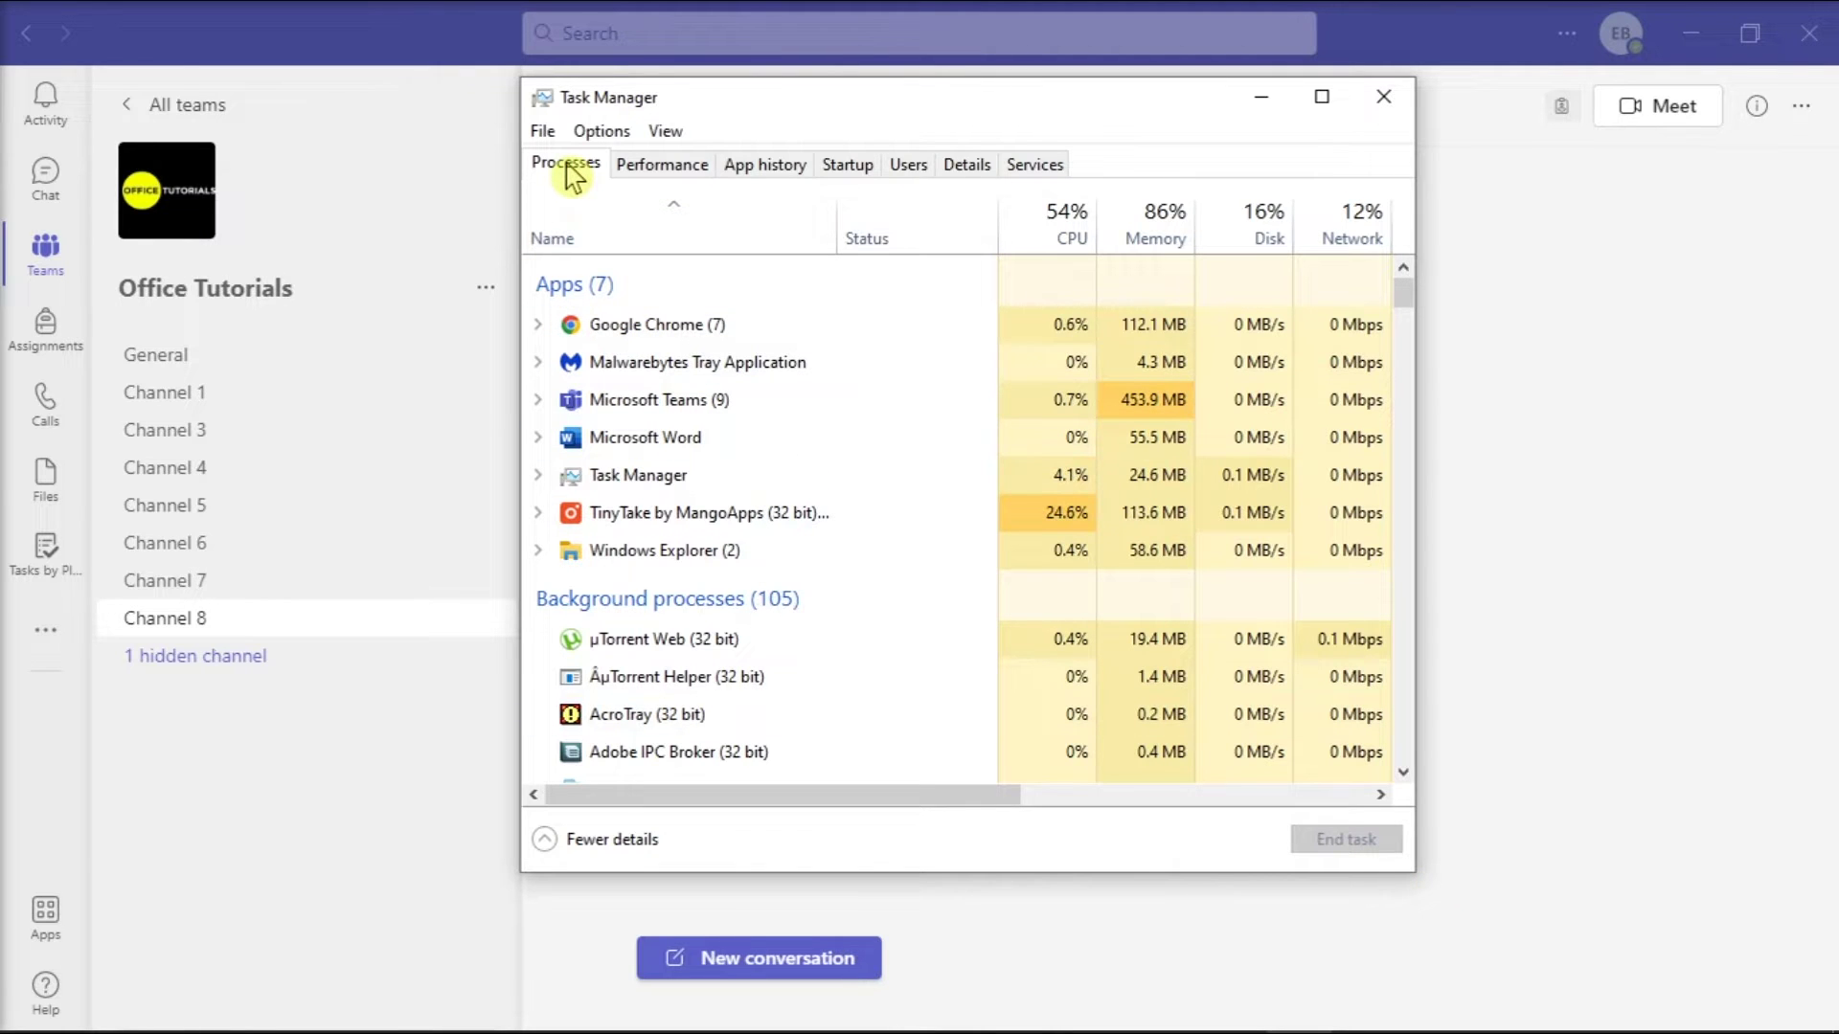
click(660, 326)
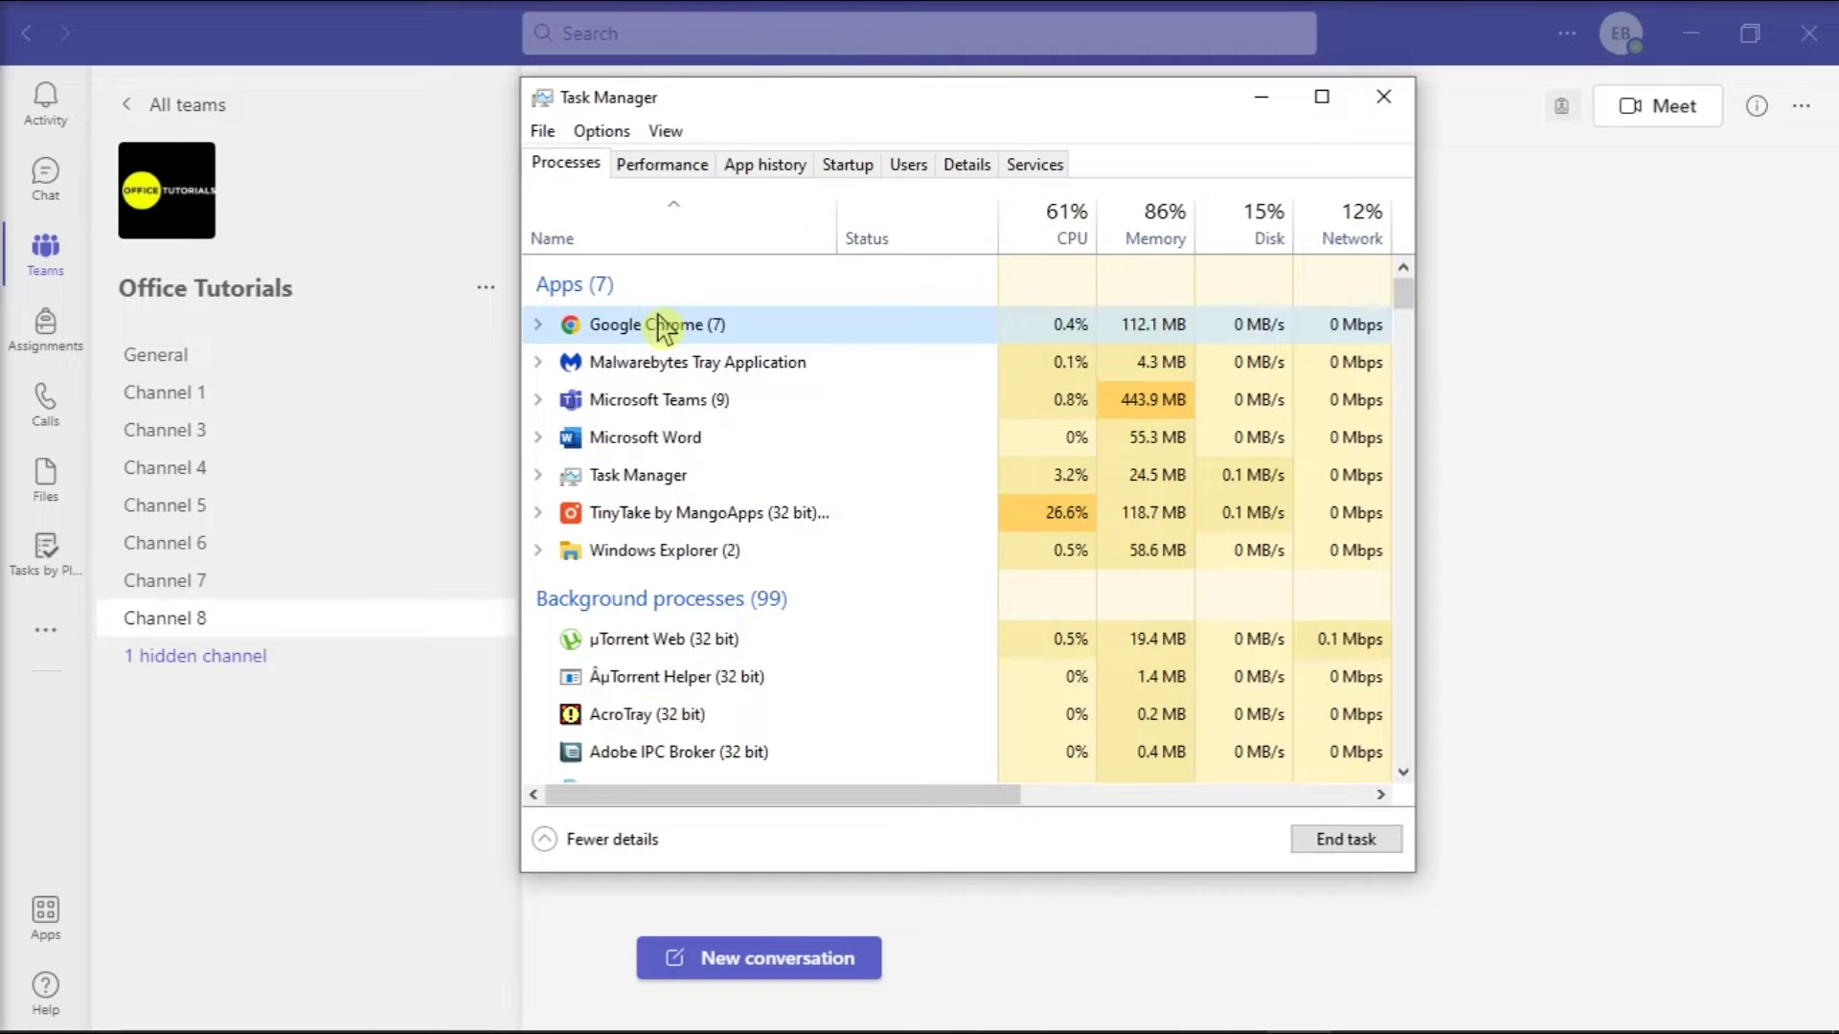
click(1364, 850)
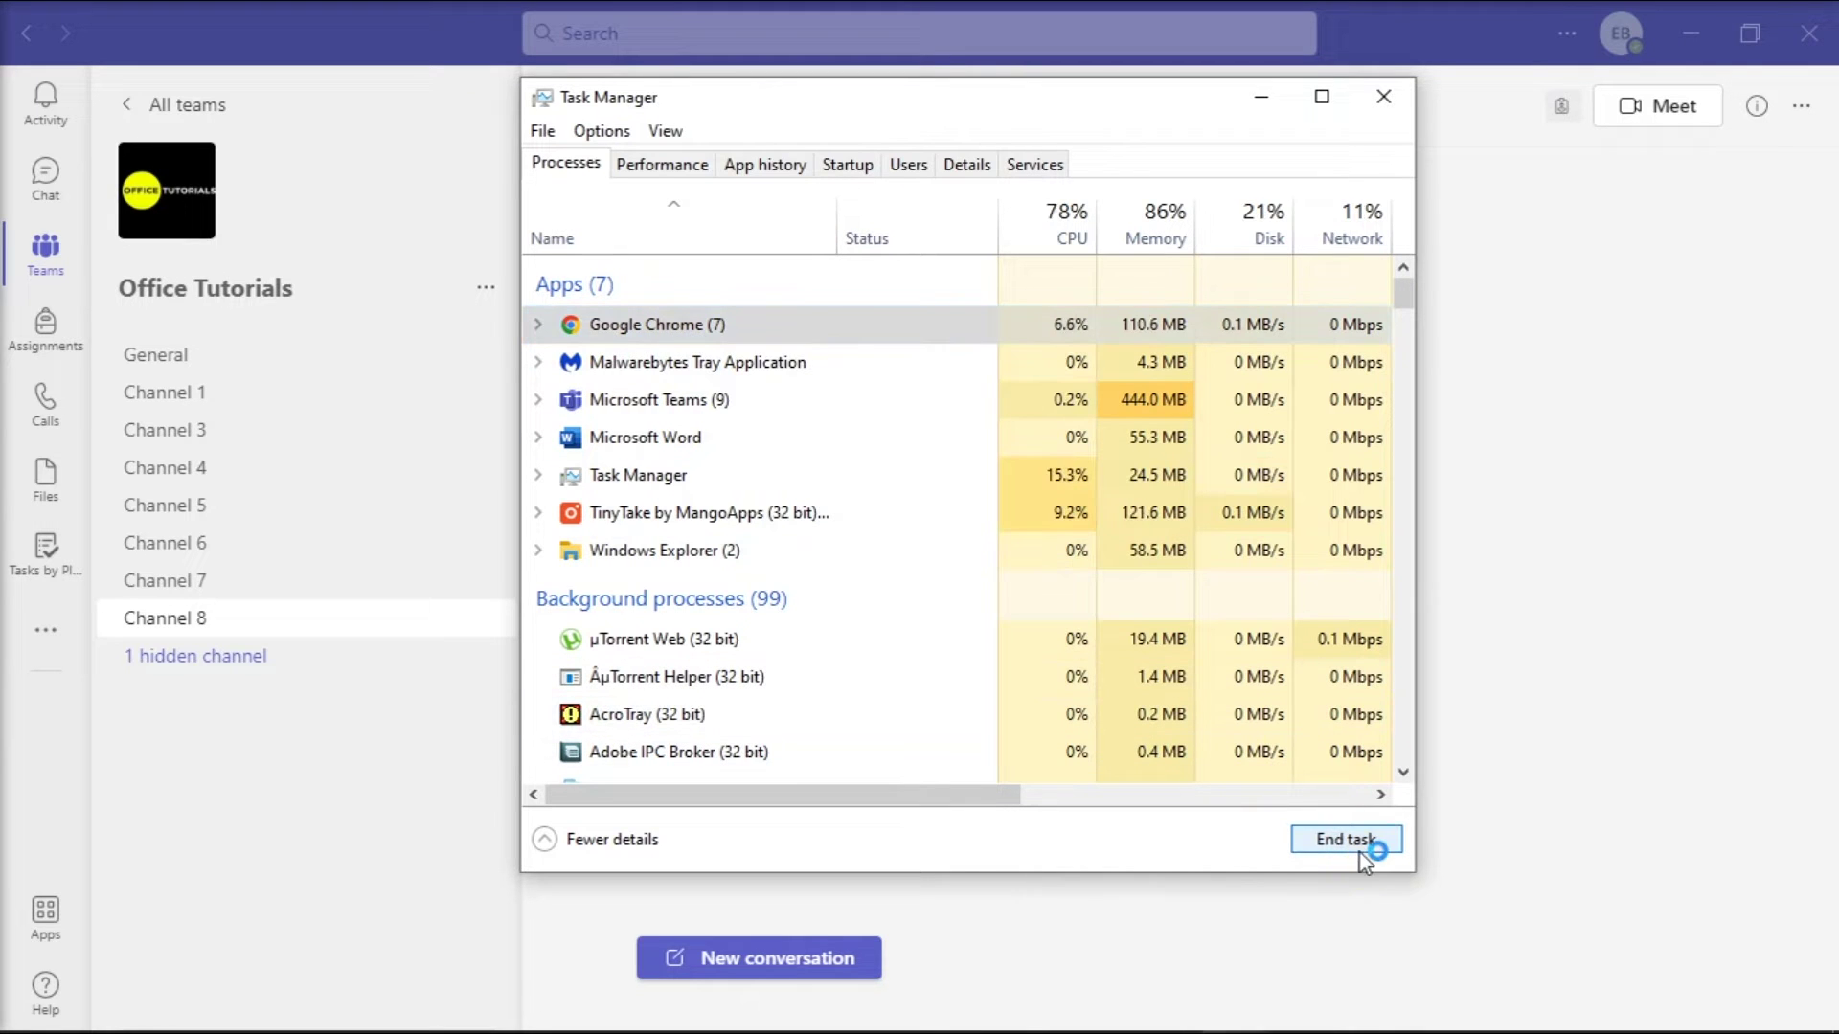
End the Microsoft Word and Windows Explorer tasks in Task Manager.
click(734, 407)
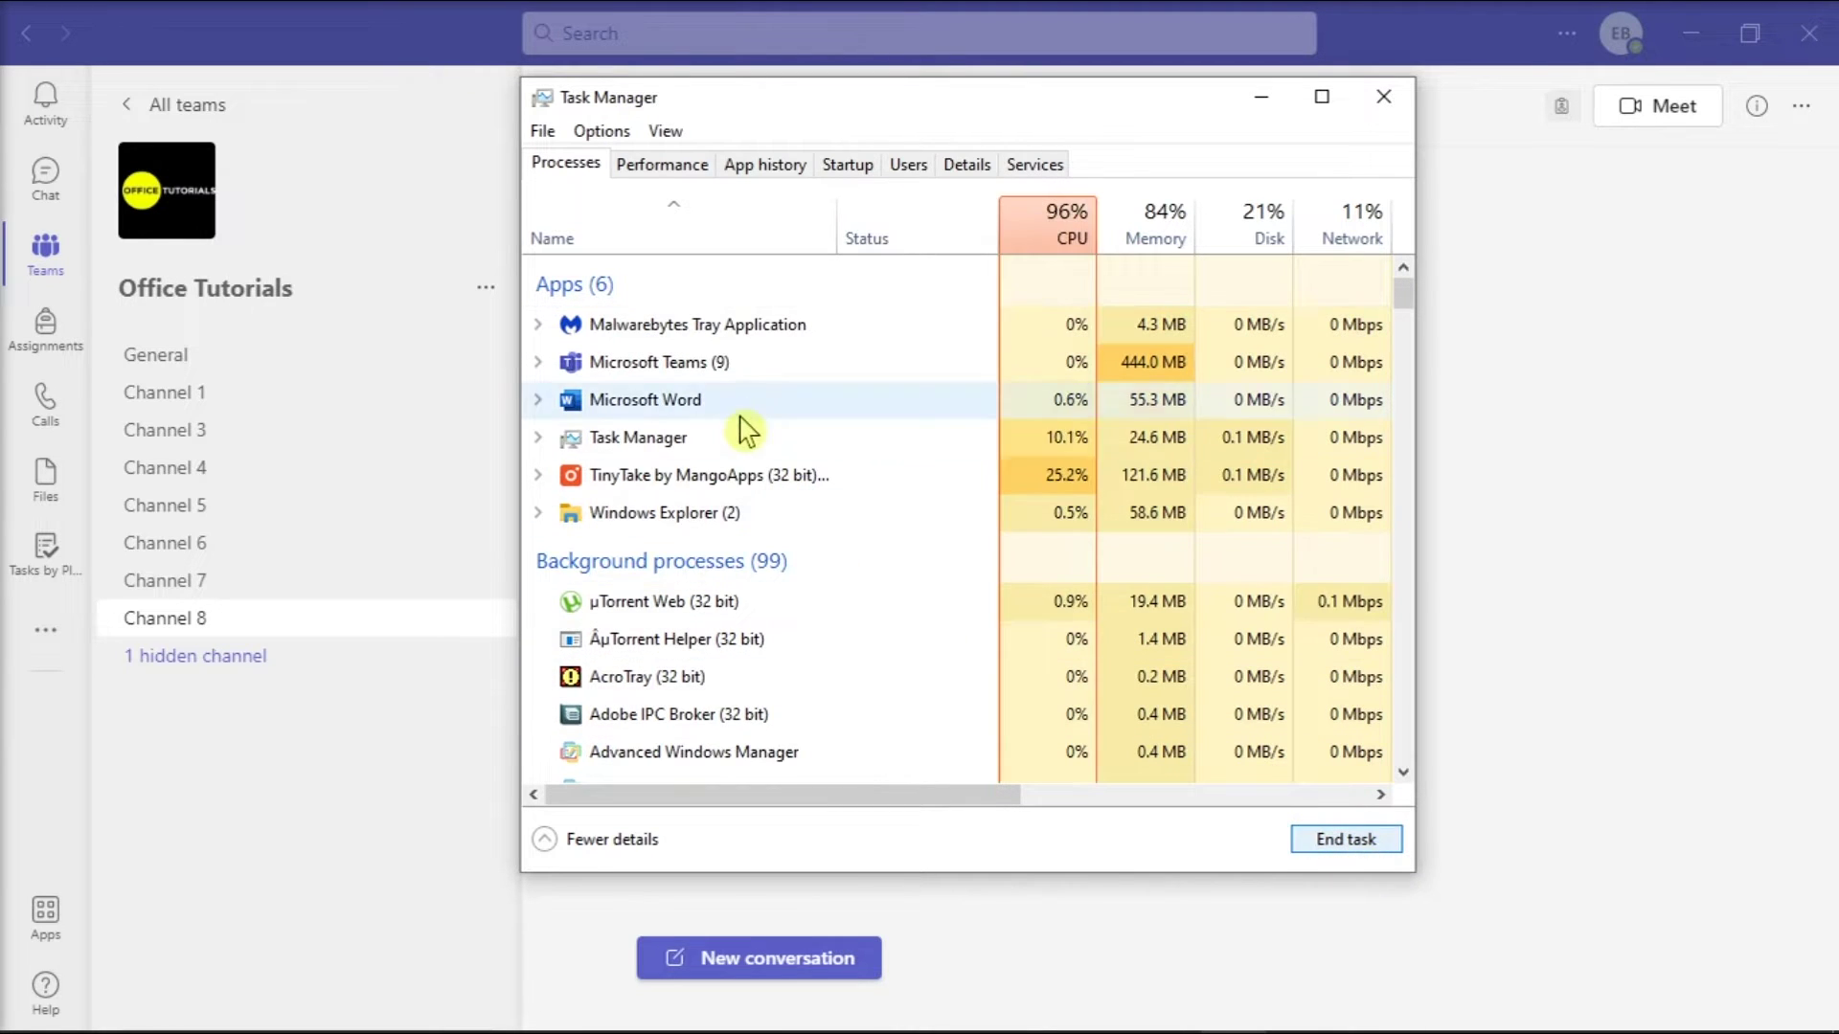
click(1347, 840)
right_click(759, 485)
key(Escape)
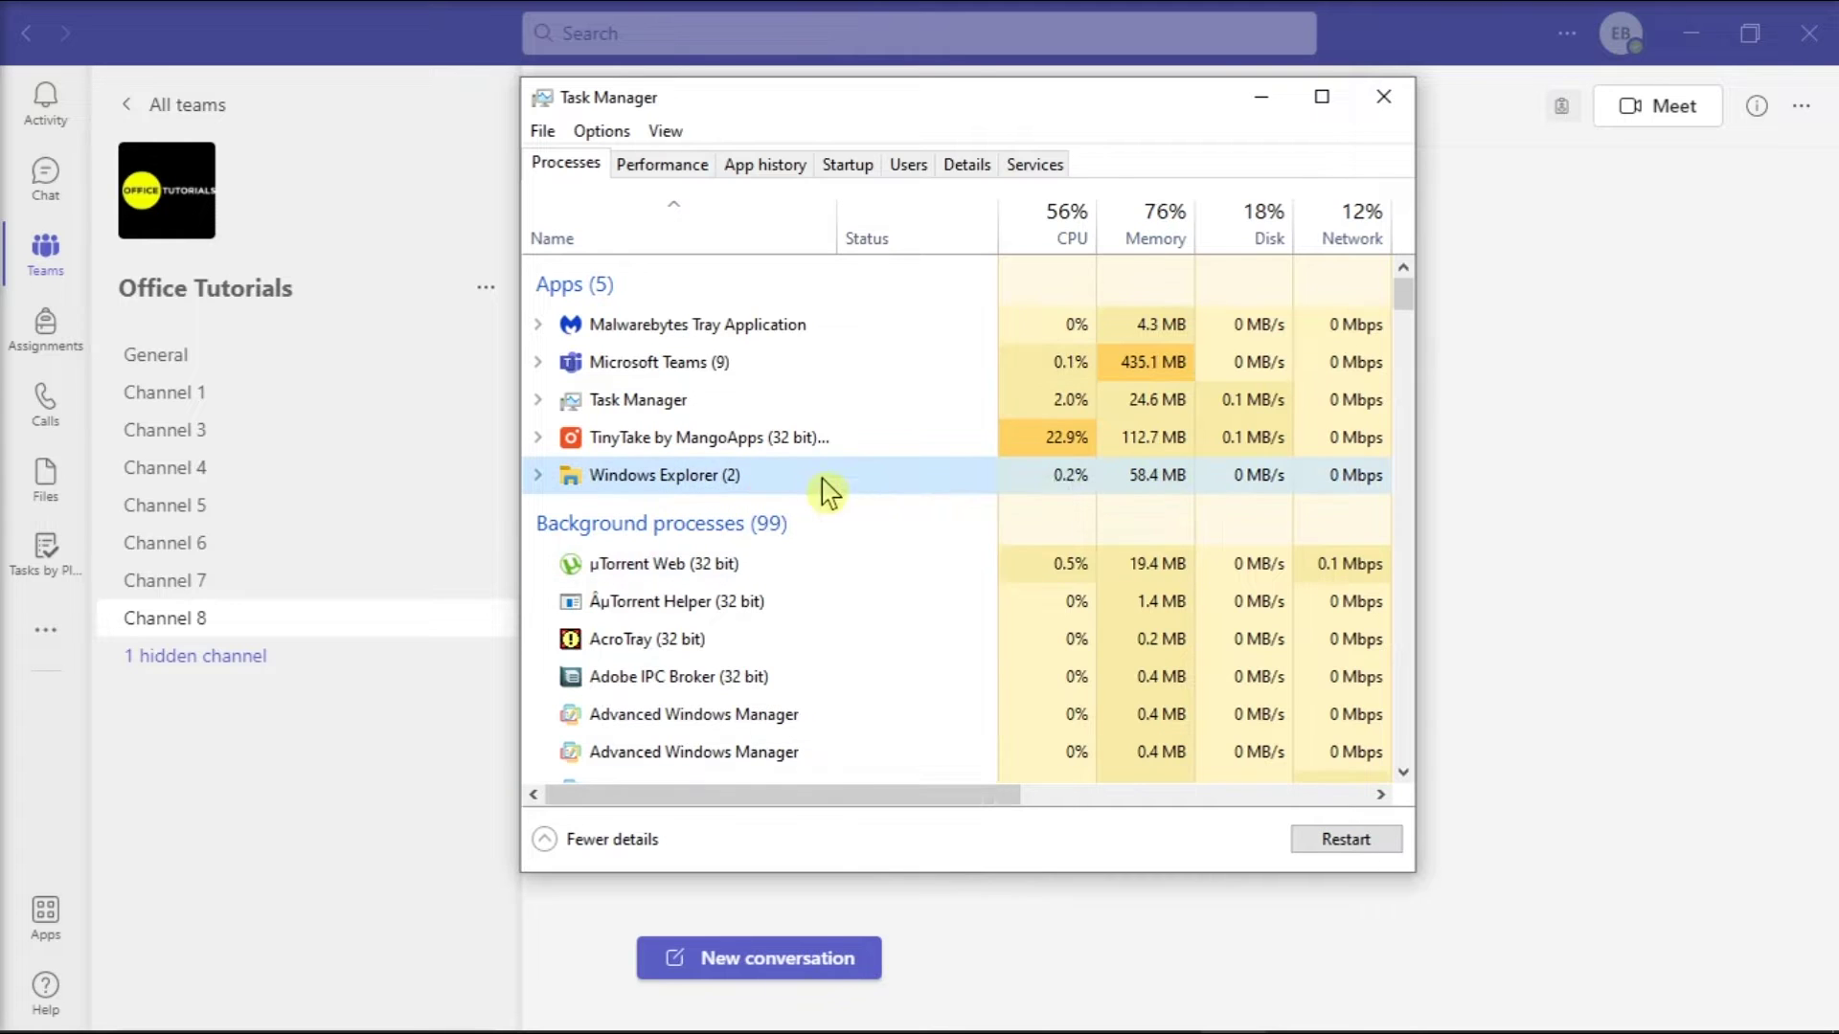
right_click(826, 488)
click(907, 558)
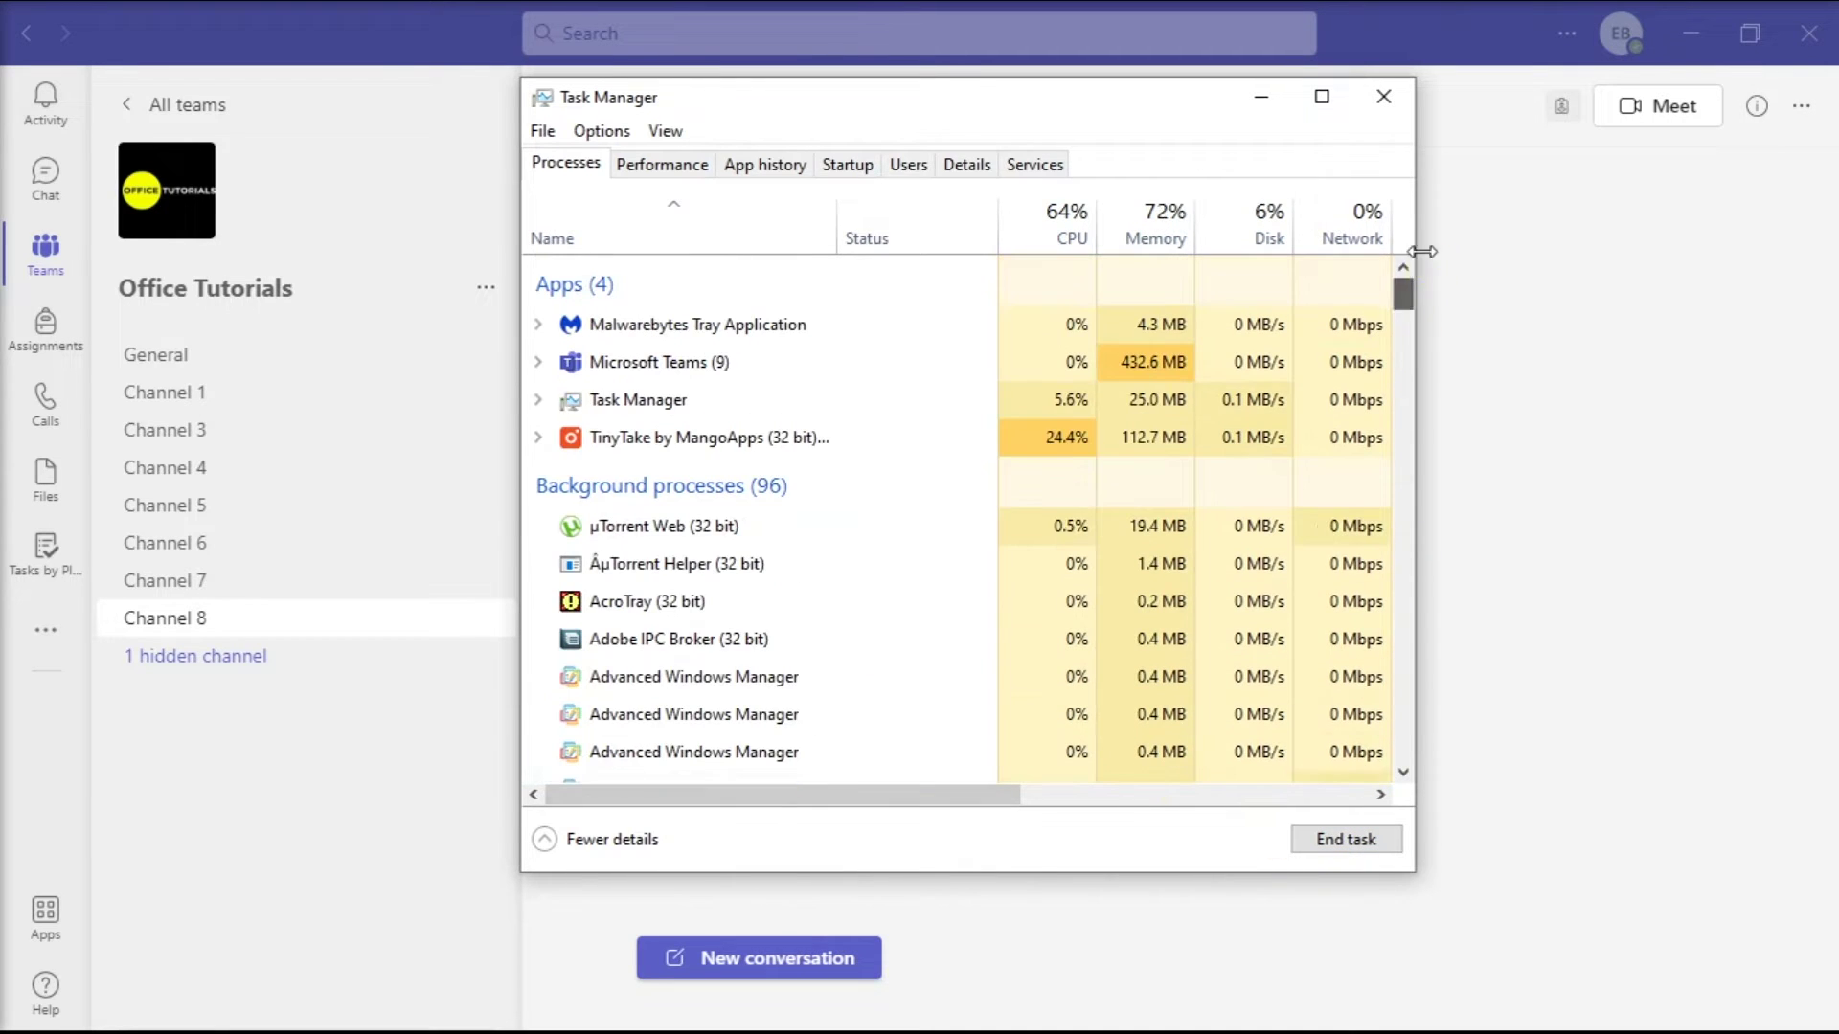
click(1381, 843)
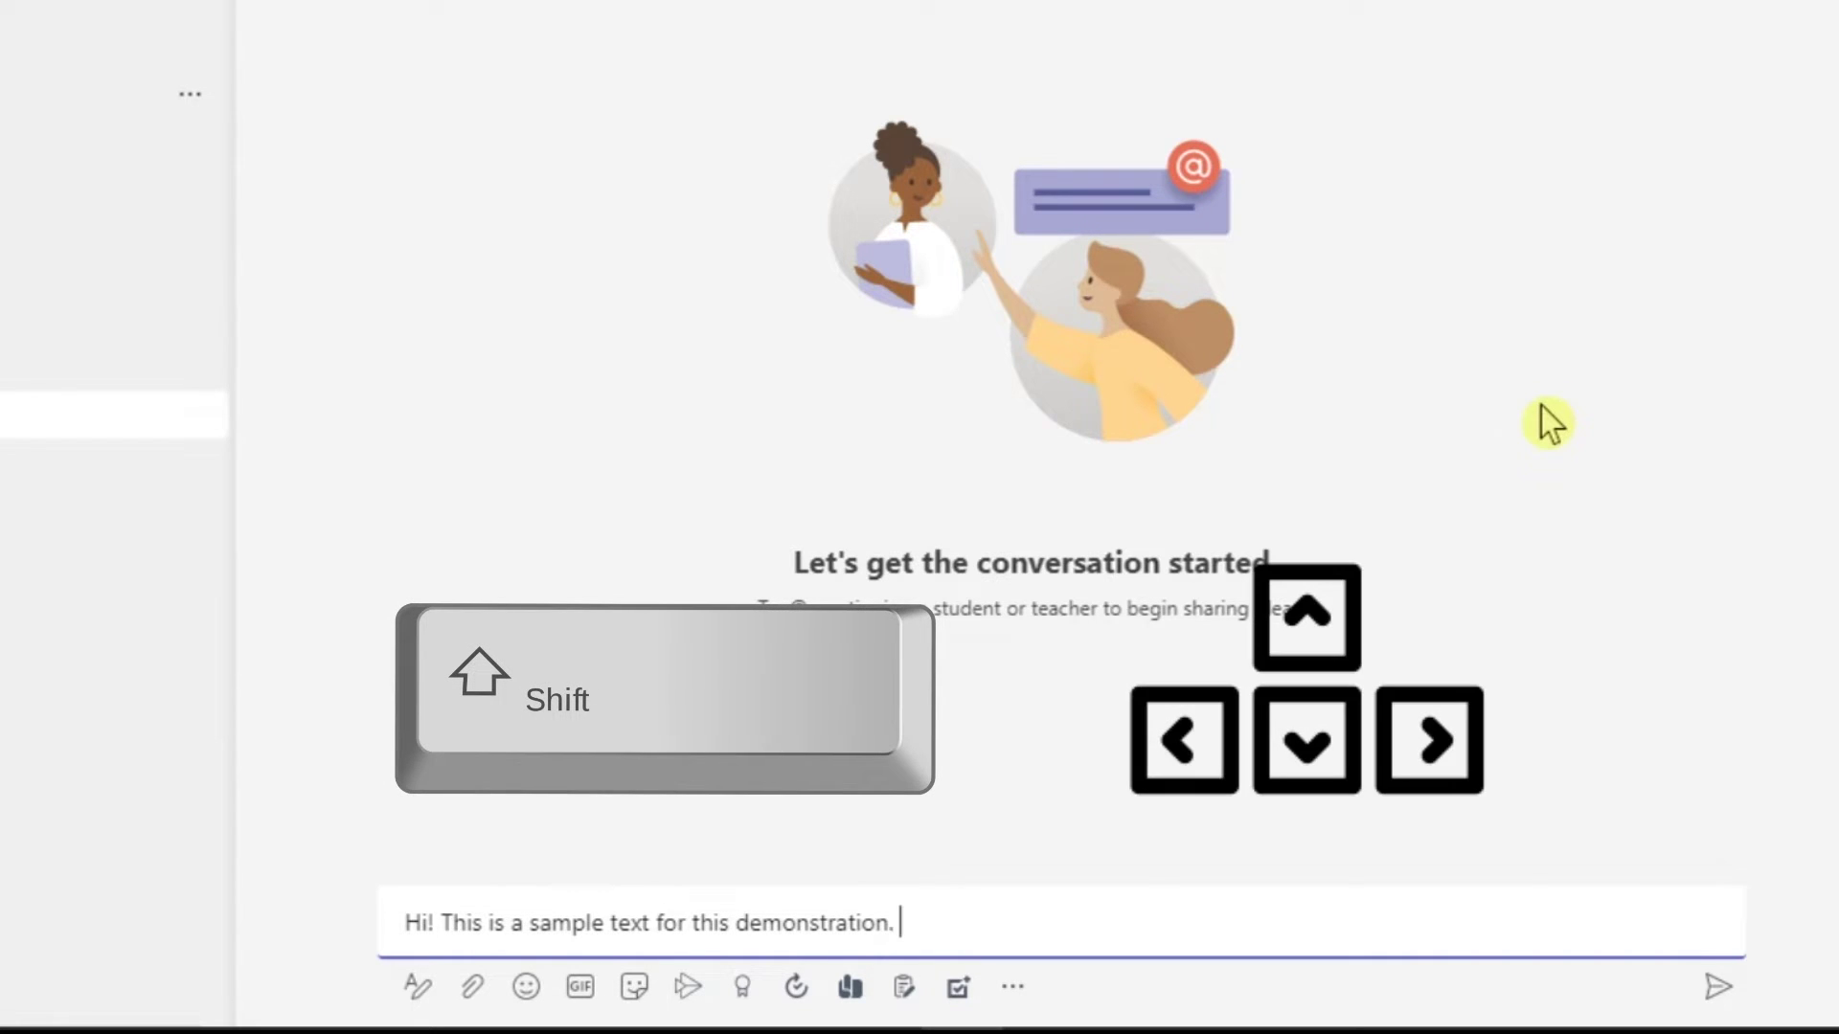
Select the draft message text backward from its end through the word "demonstration." and clear the selection.
key(shift+Left)
key(shift+Left)
key(shift+Left)
key(shift+Left)
key(shift+Left)
key(shift+Left)
key(shift+Left)
key(shift+Left)
key(shift+Left)
key(shift+Left)
key(shift+Left)
key(shift+Left)
key(shift+Left)
key(shift+Left)
key(shift+Left)
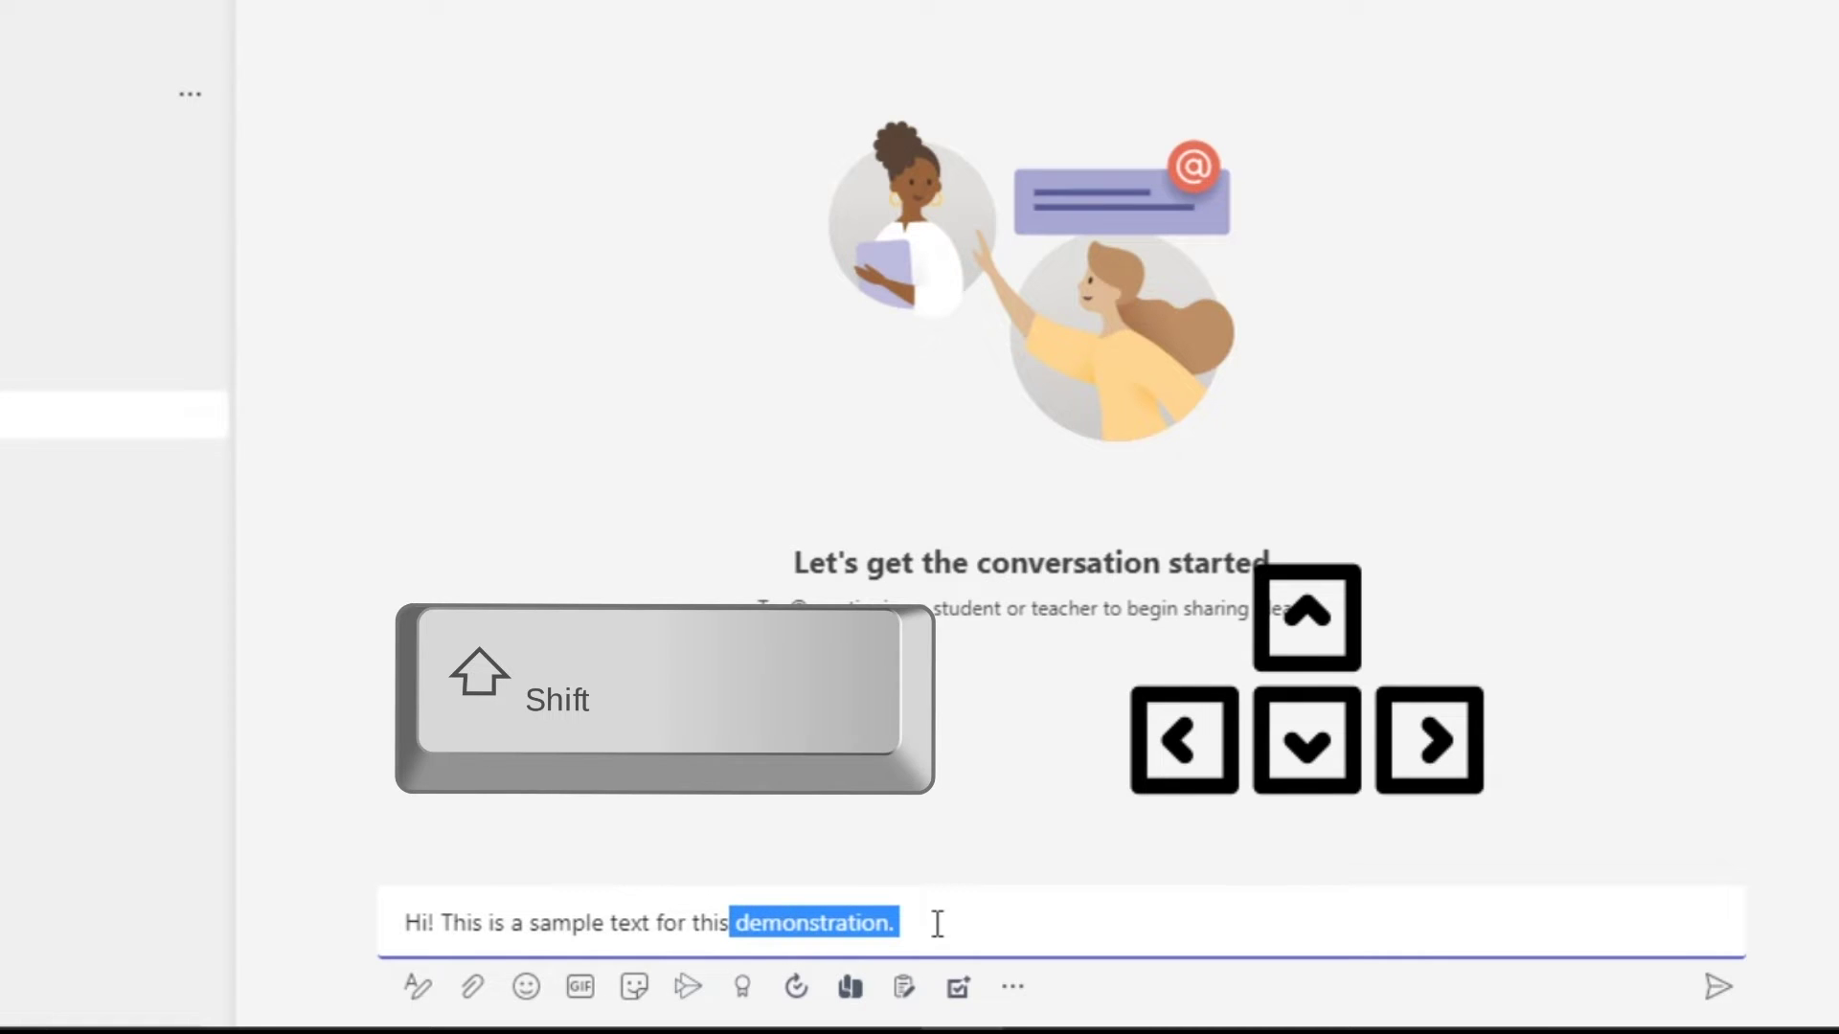
key(Left)
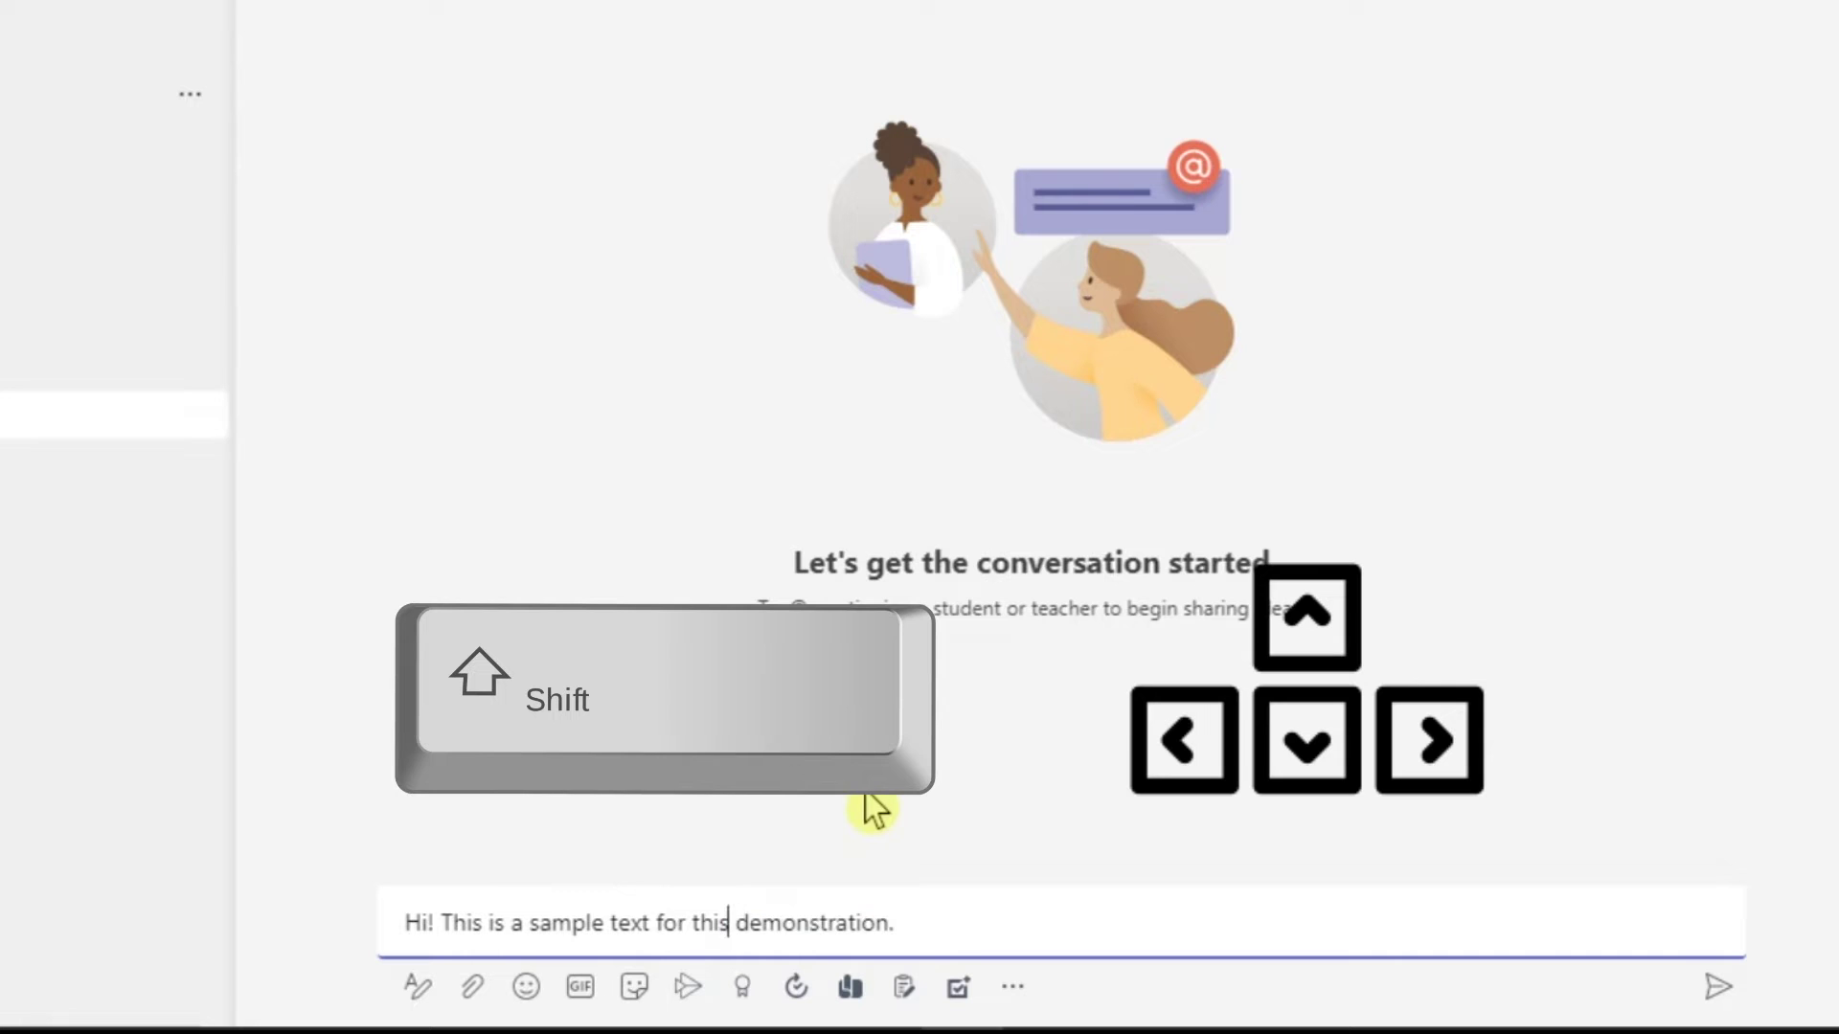
Extend a text selection forward from the end of "this" across "demonstration." in the draft message.
key(shift+Right)
key(shift+Right)
key(shift+Right)
key(shift+Right)
key(shift+Right)
key(shift+Right)
key(shift+Right)
key(shift+Right)
key(shift+Right)
key(shift+Right)
key(shift+Right)
key(shift+Right)
key(shift+Right)
key(shift+Right)
From after "This is a" in the draft message, extend the selection forward, reverse it back to "Hi", and clear it.
click(525, 923)
key(shift+Right)
key(shift+Right)
key(shift+Right)
key(shift+Right)
key(shift+Right)
key(shift+Right)
key(shift+Right)
key(shift+Right)
key(shift+Right)
key(shift+Right)
key(shift+Right)
key(shift+Right)
key(shift+Right)
key(shift+Right)
key(shift+Right)
key(shift+Right)
key(shift+Right)
key(shift+Right)
key(shift+Right)
key(shift+Right)
key(shift+Left)
key(shift+Left)
key(shift+Left)
key(shift+Left)
key(shift+Left)
key(shift+Left)
key(shift+Left)
key(shift+Left)
key(shift+Left)
key(shift+Left)
key(shift+Left)
key(shift+Left)
key(shift+Left)
key(shift+Left)
key(shift+Left)
key(shift+Left)
key(shift+Left)
key(shift+Left)
key(shift+Left)
key(shift+Left)
key(shift+Left)
key(shift+Left)
key(shift+Left)
key(shift+Left)
key(shift+Left)
key(shift+Left)
key(shift+Left)
key(shift+Left)
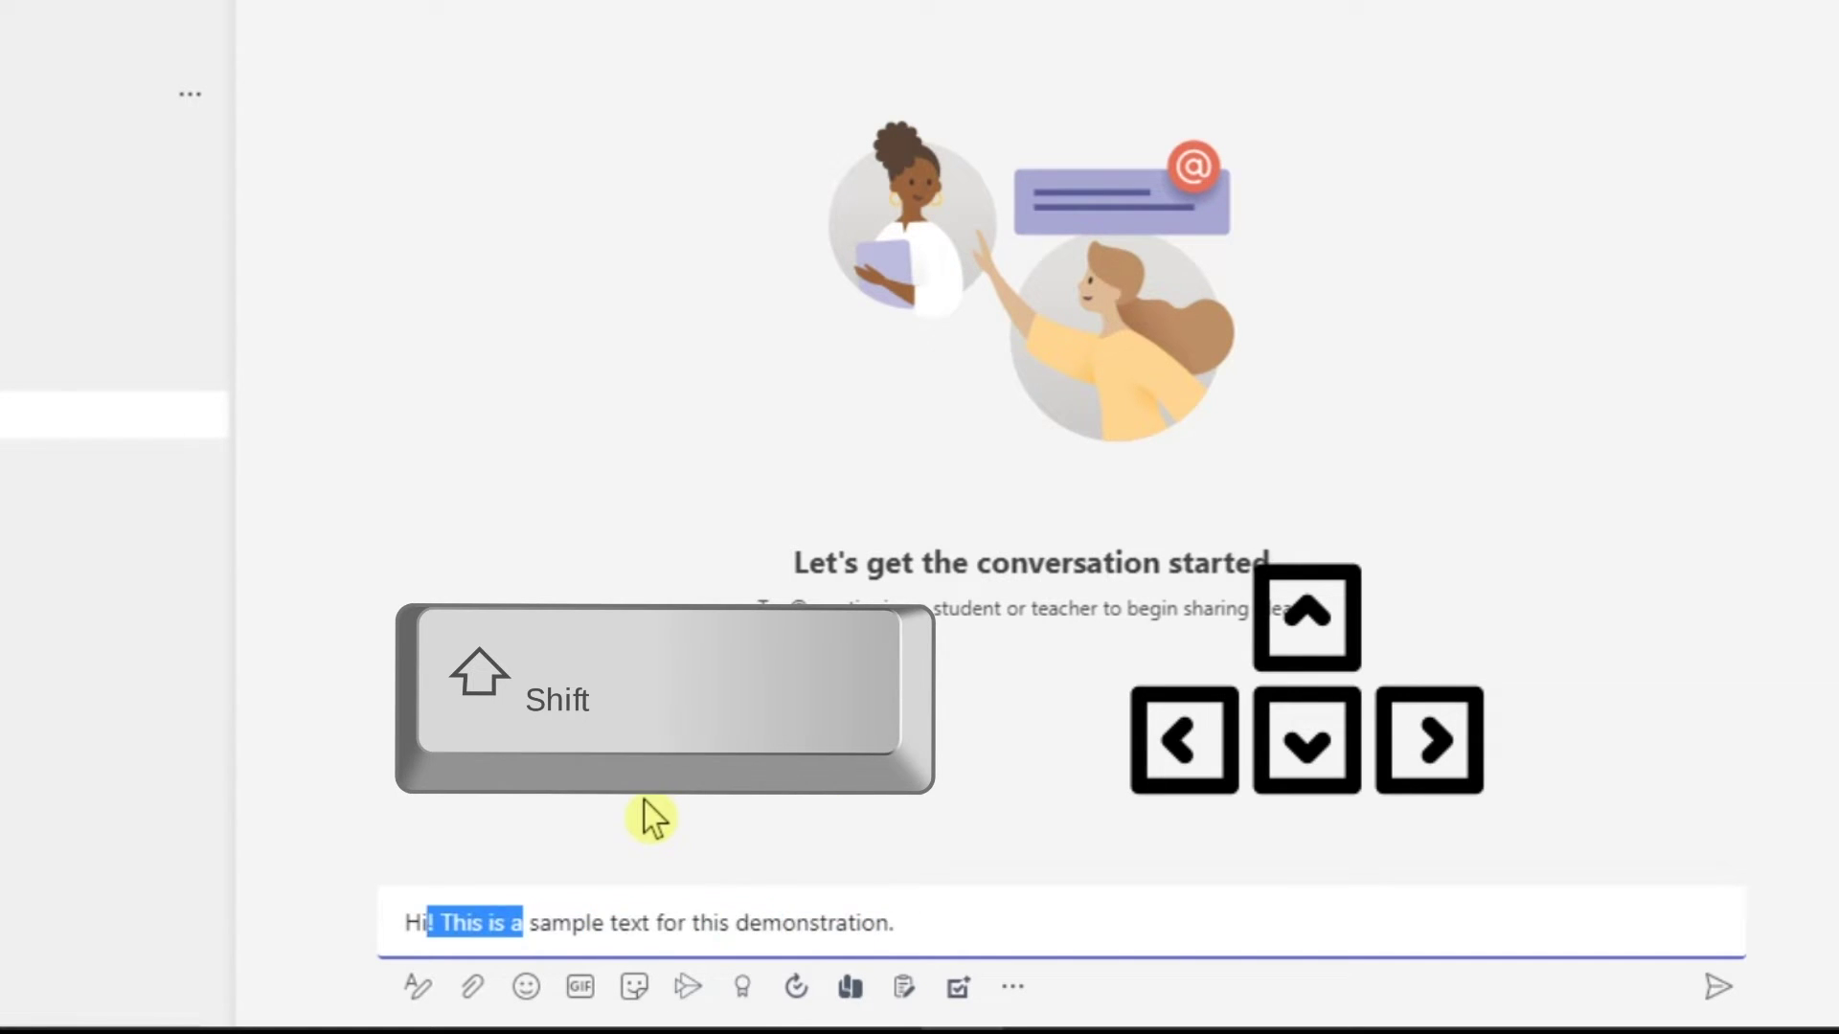
key(Left)
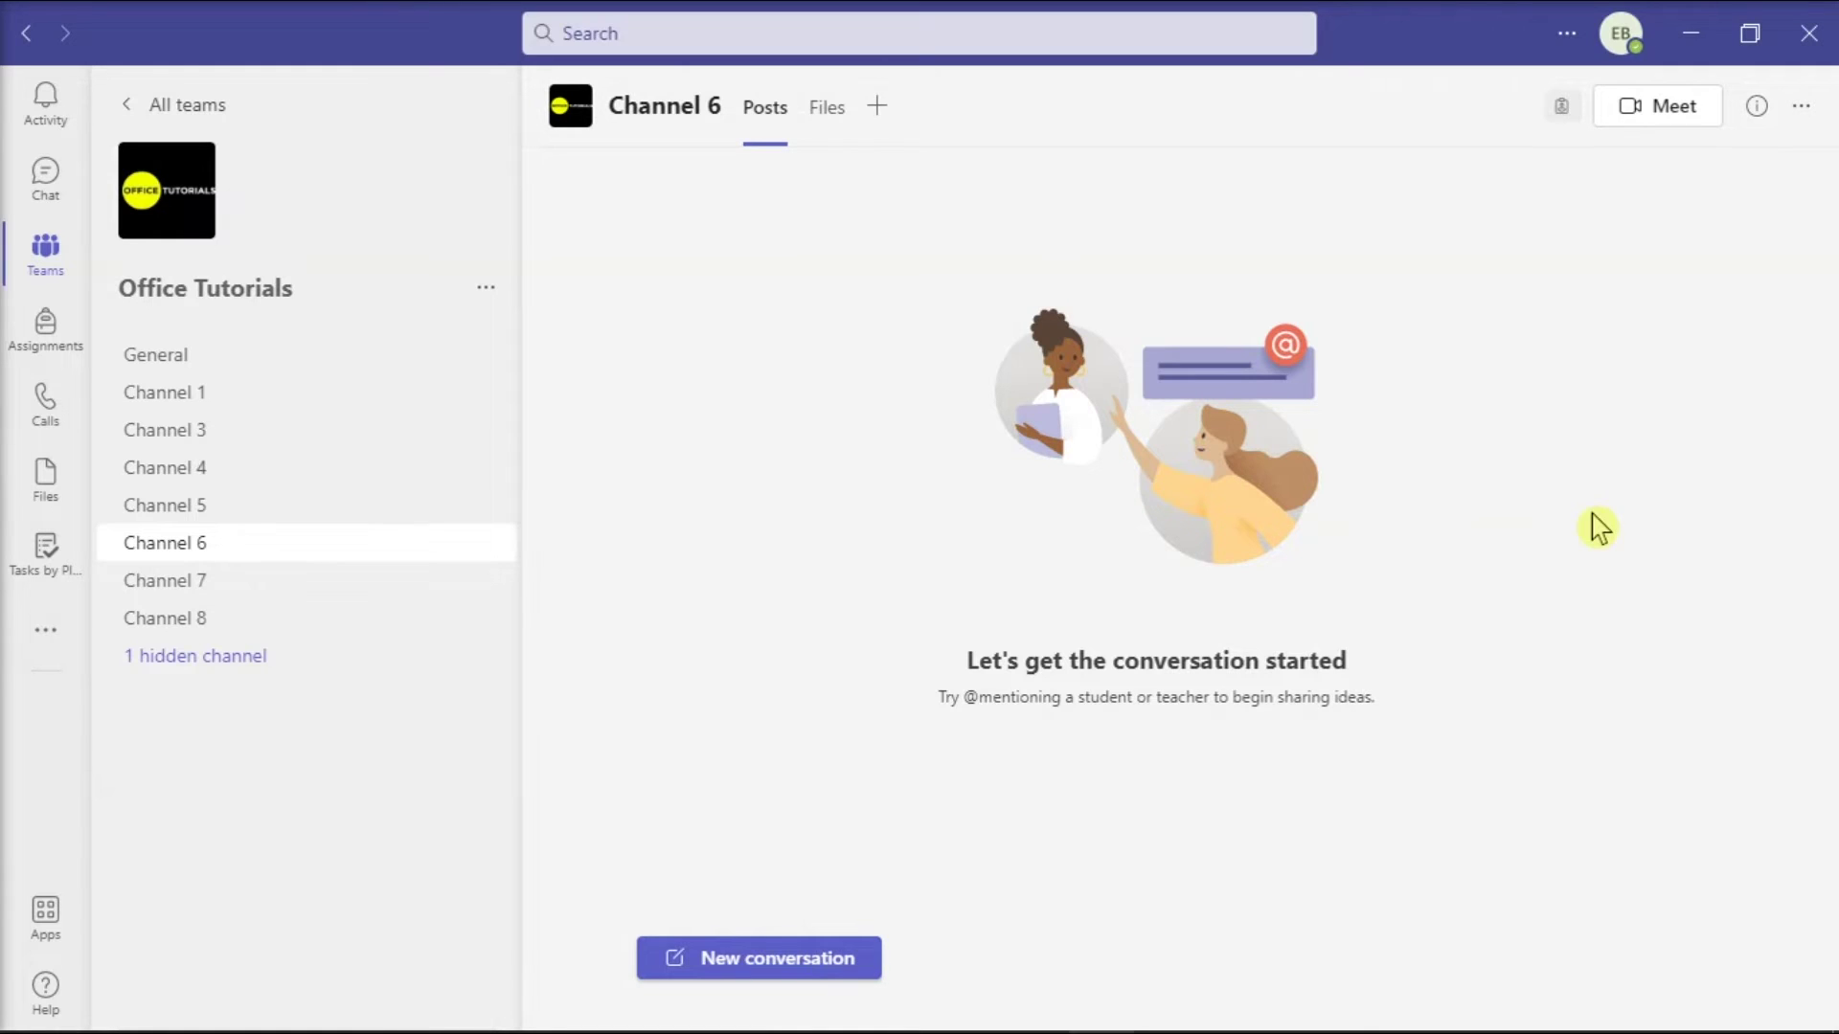
Check Microsoft Teams for updates.
click(1567, 34)
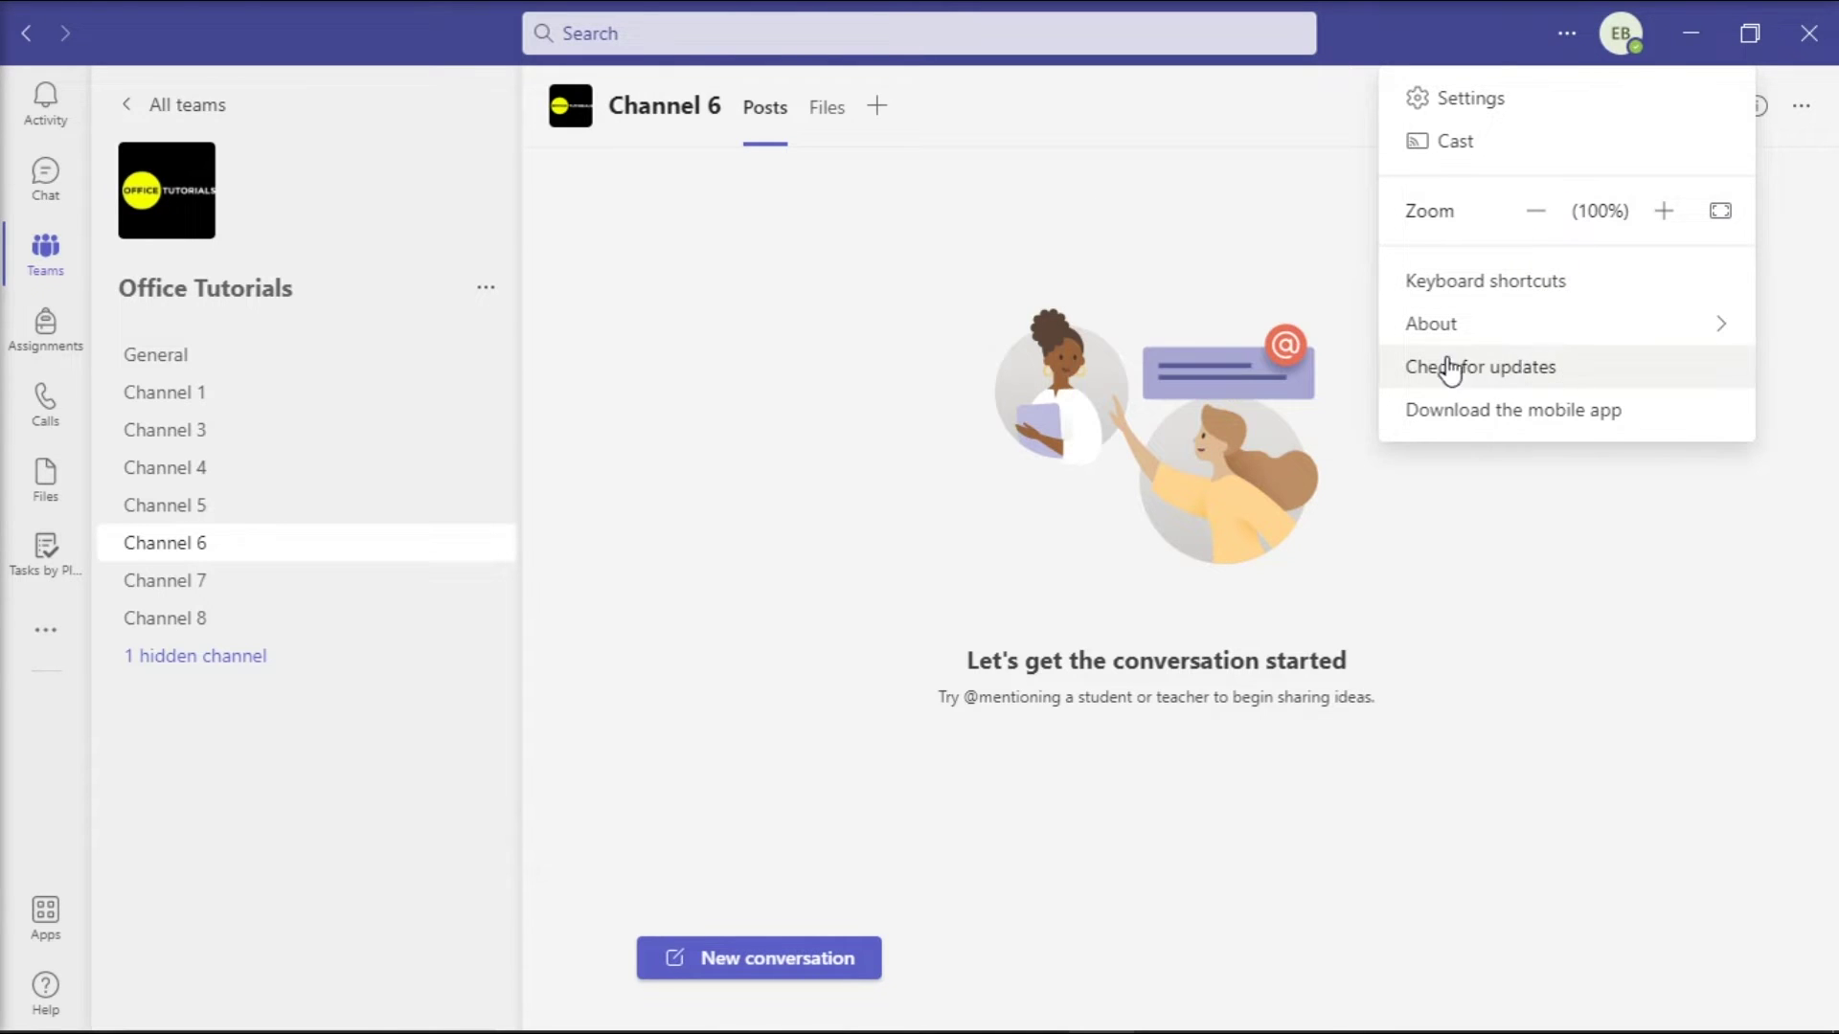
click(1536, 373)
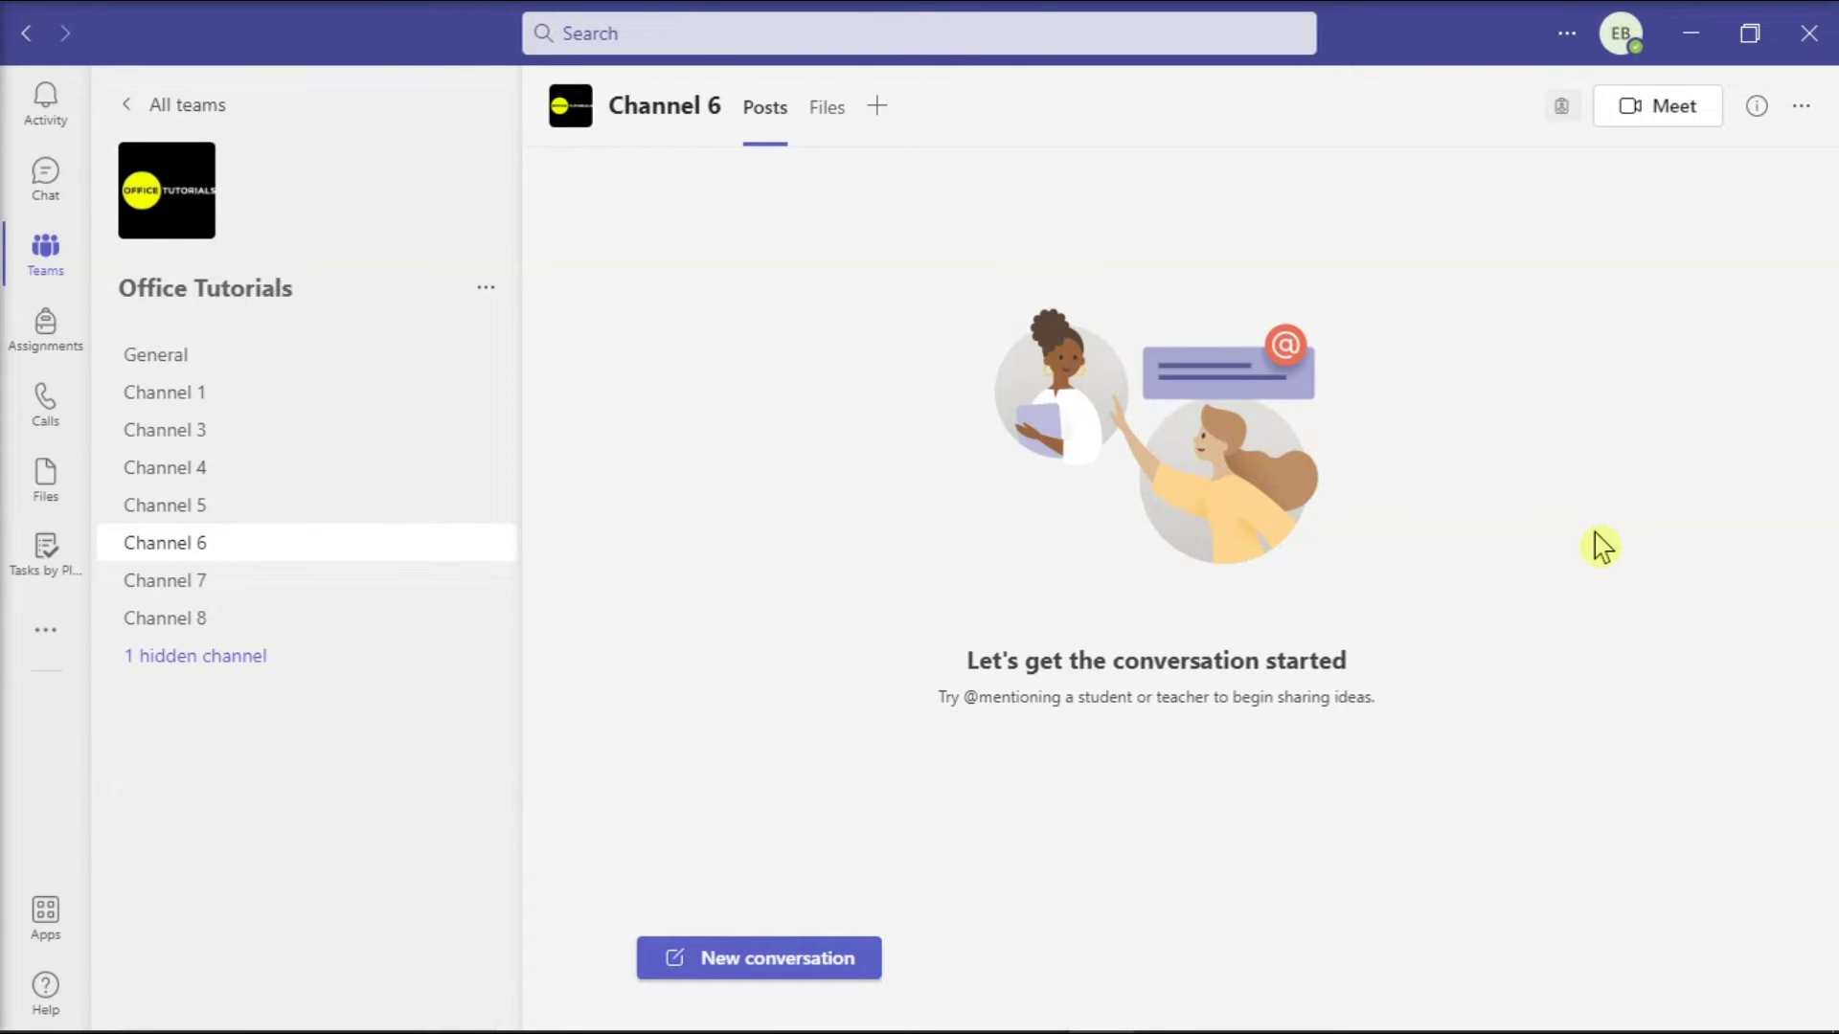
Toggle the "Disable GPU hardware acceleration" option in the General settings of Teams.
click(1567, 37)
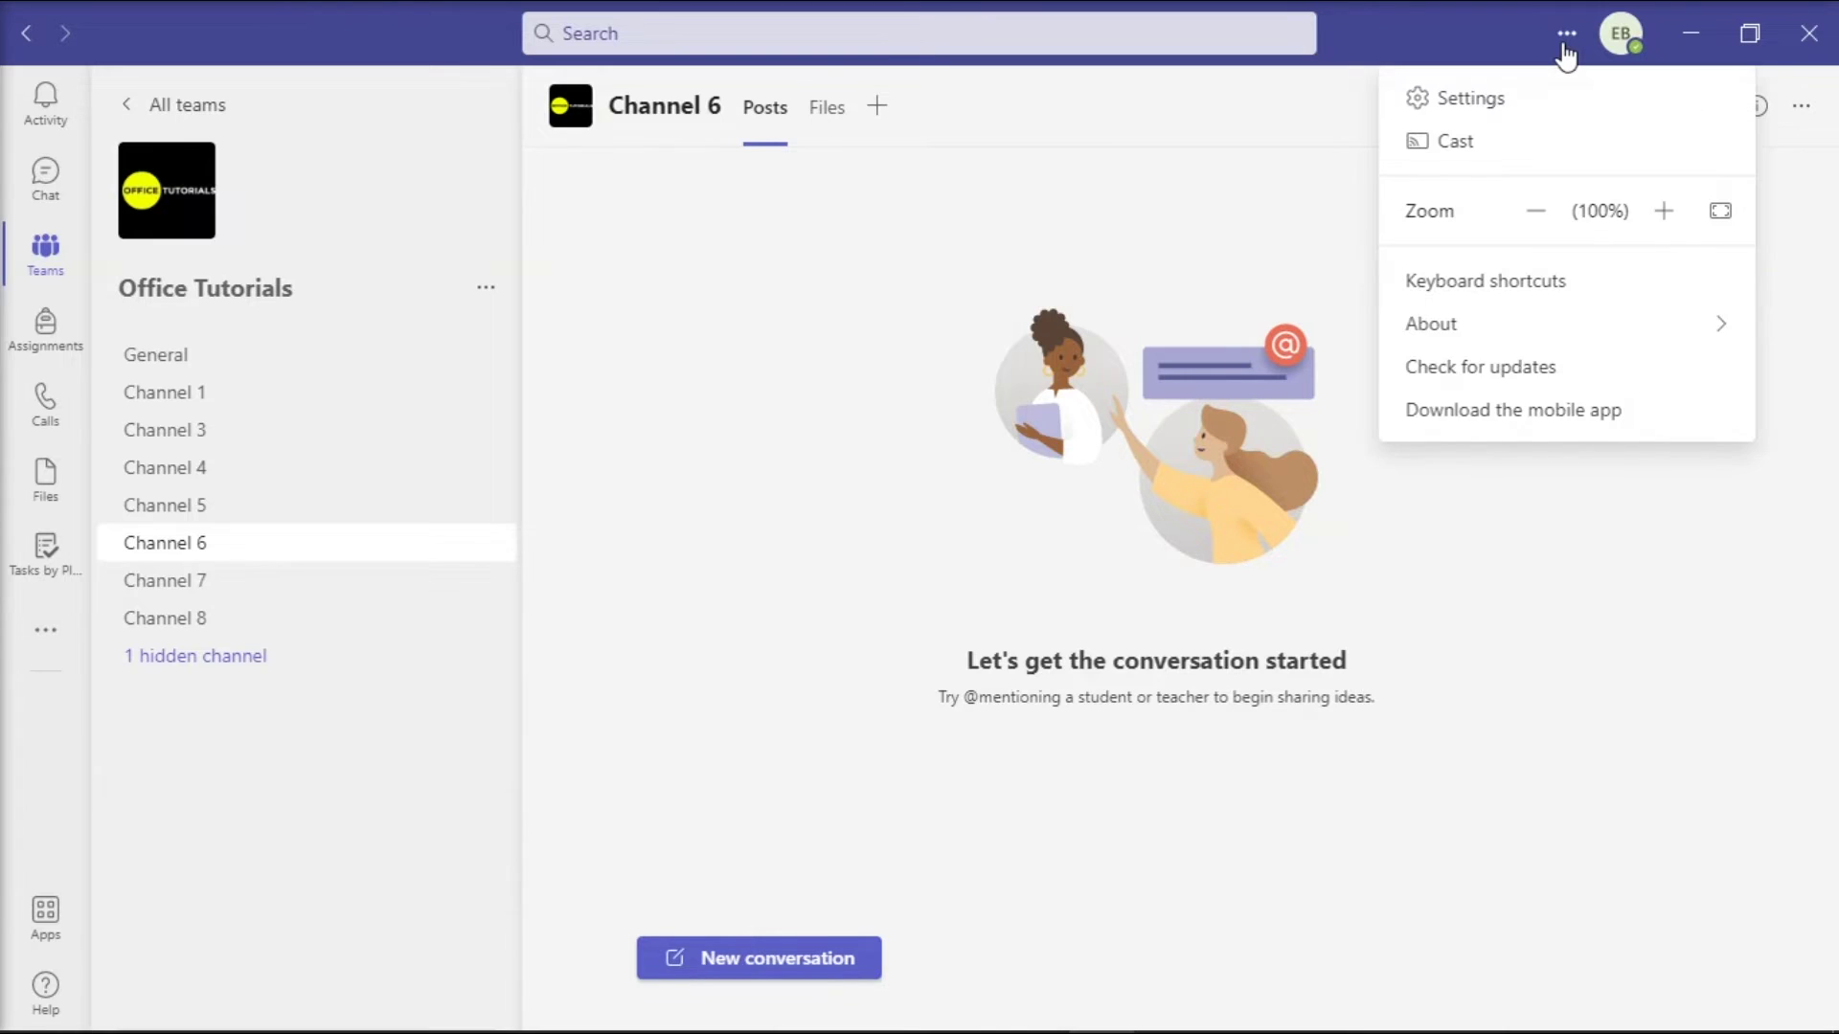
click(1460, 110)
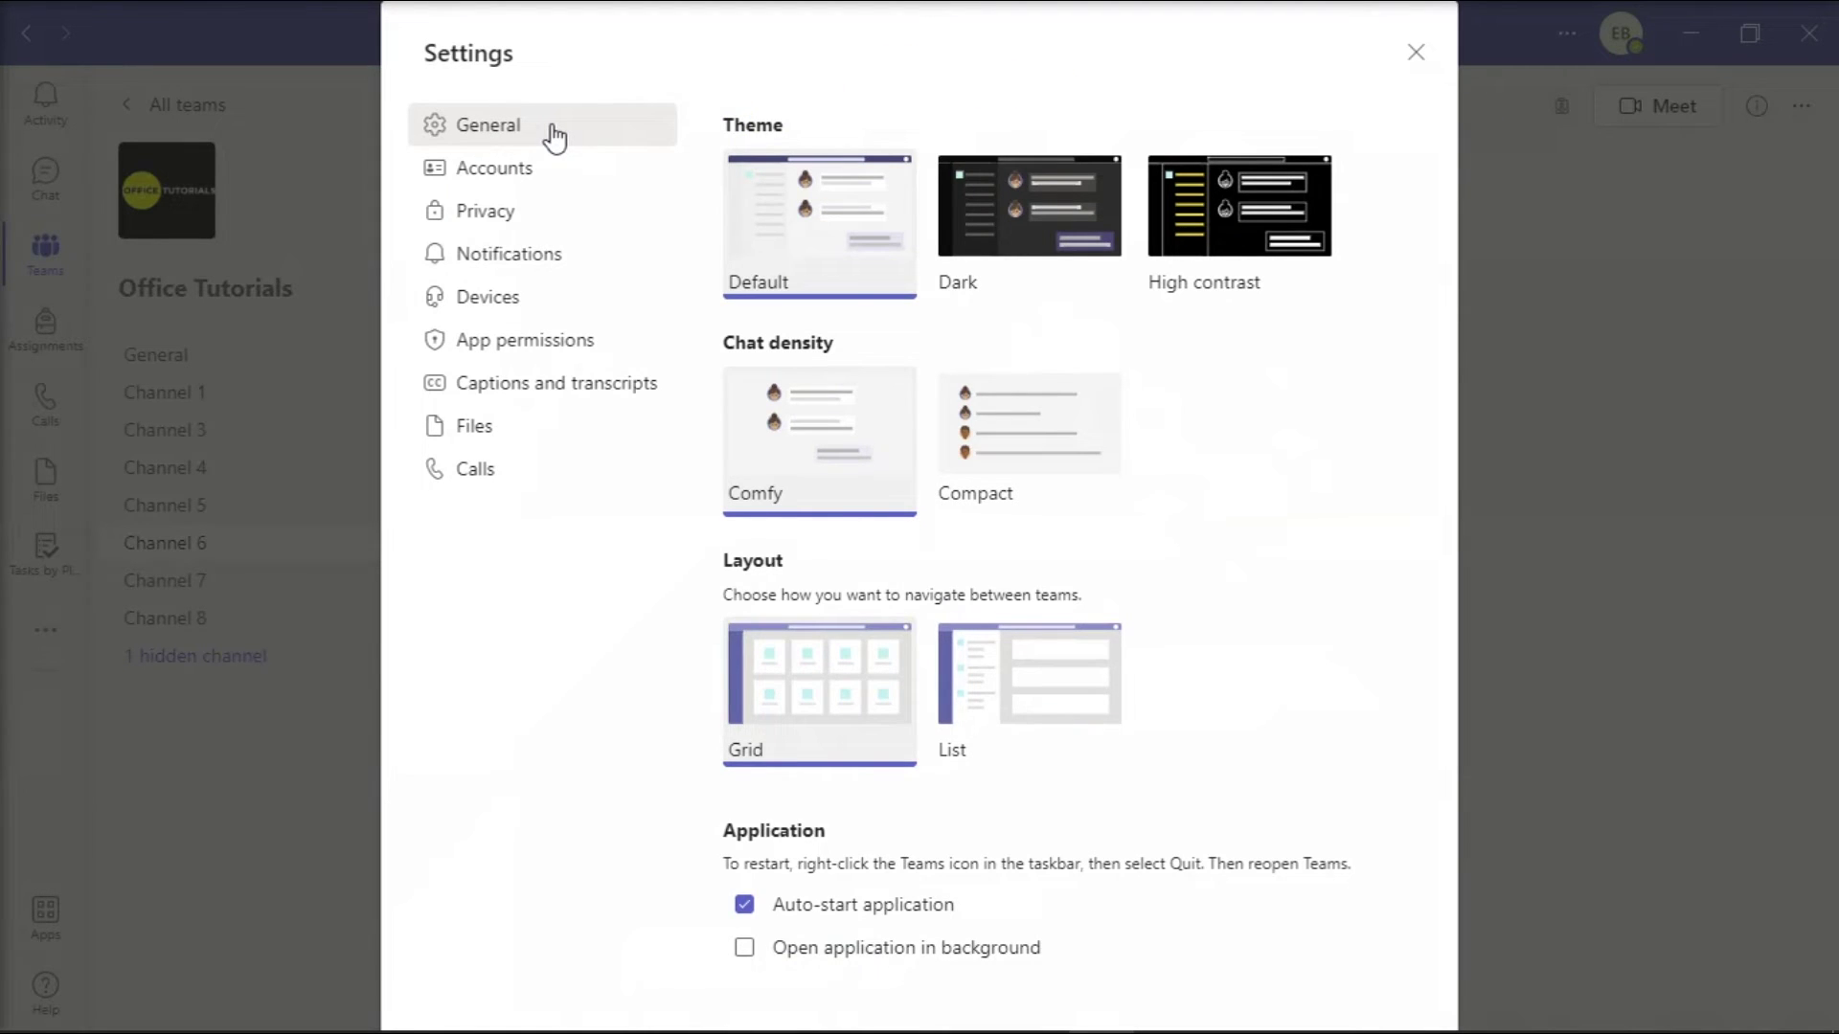
scroll(1319, 555, down, 4)
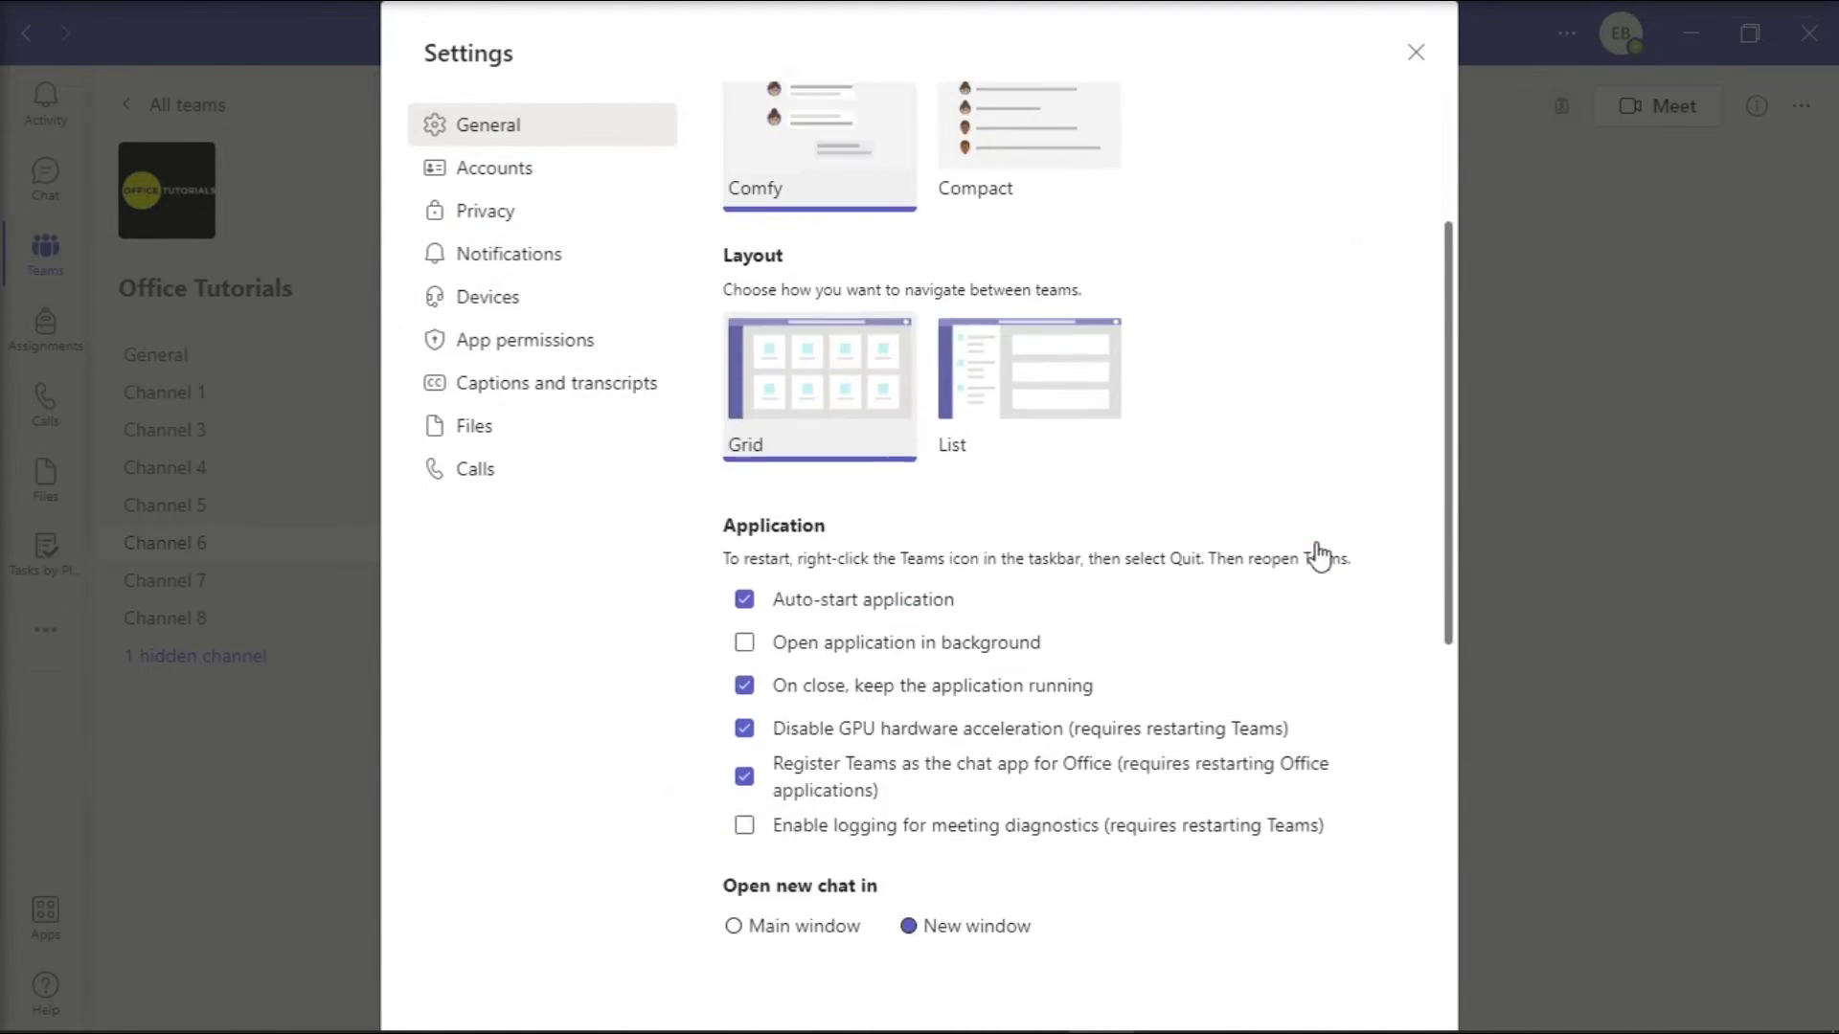
scroll(1319, 556, down, 1)
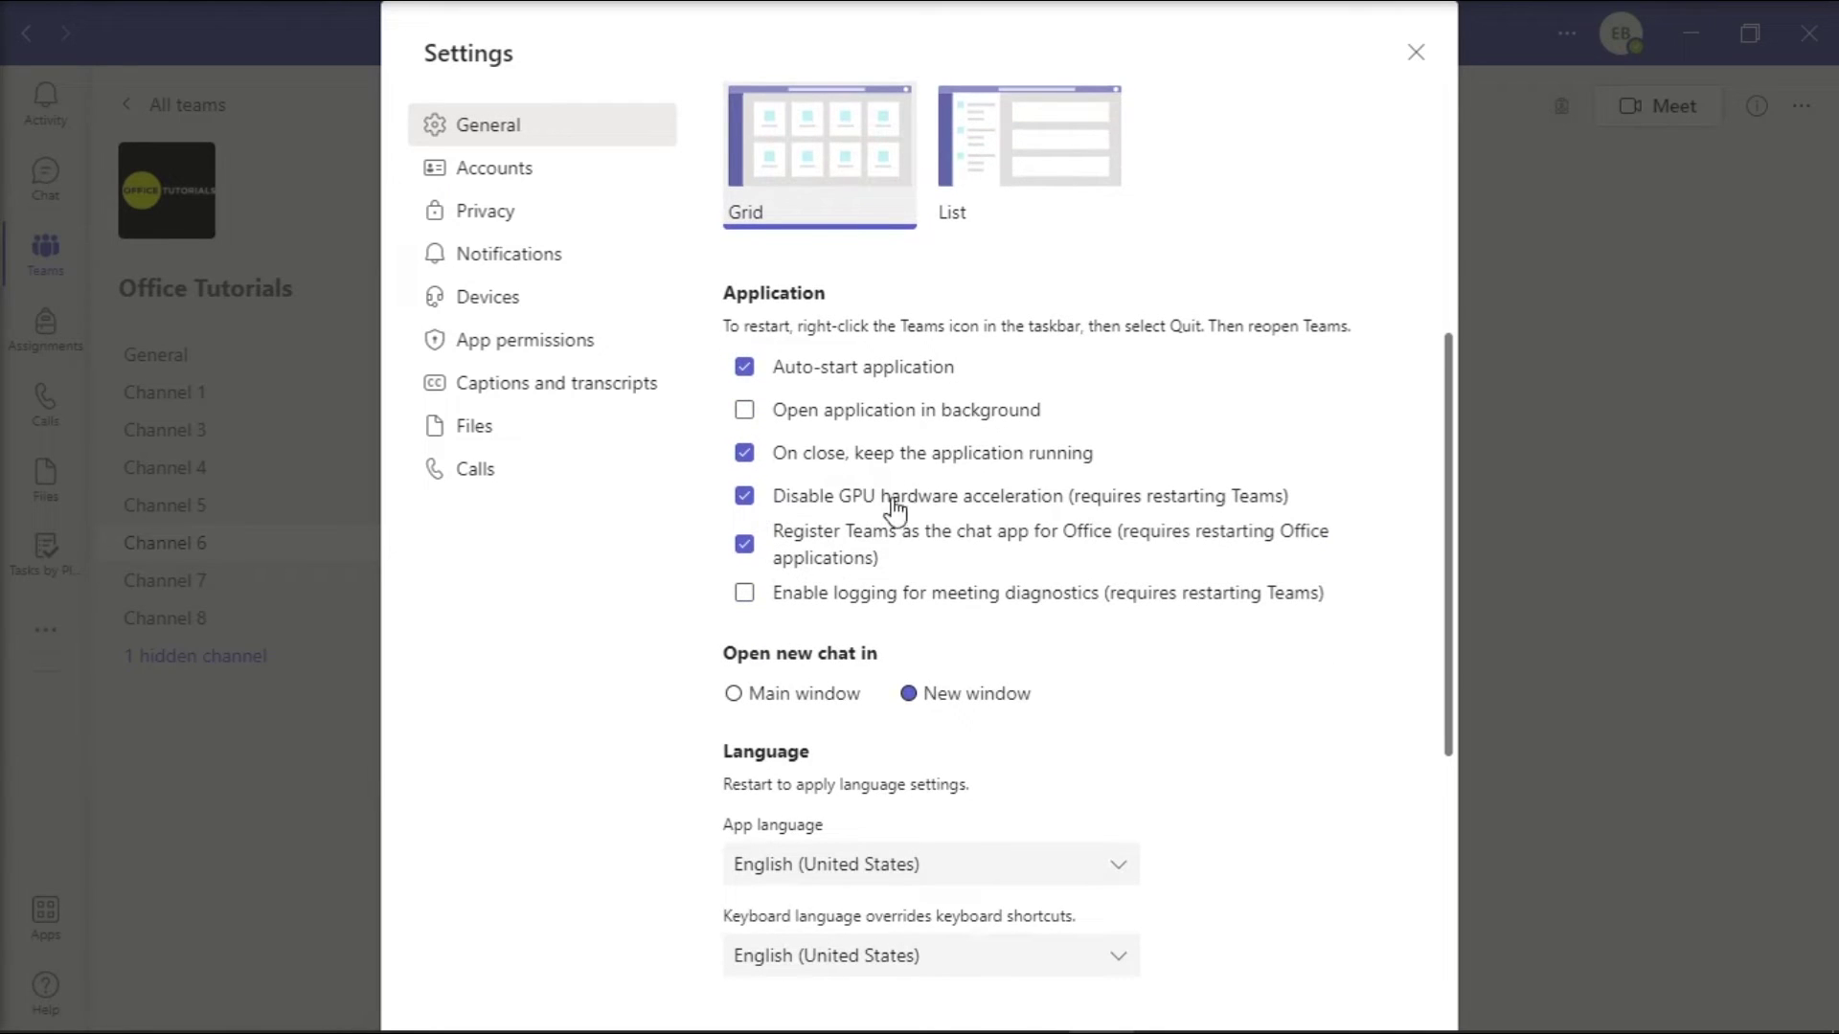
click(748, 496)
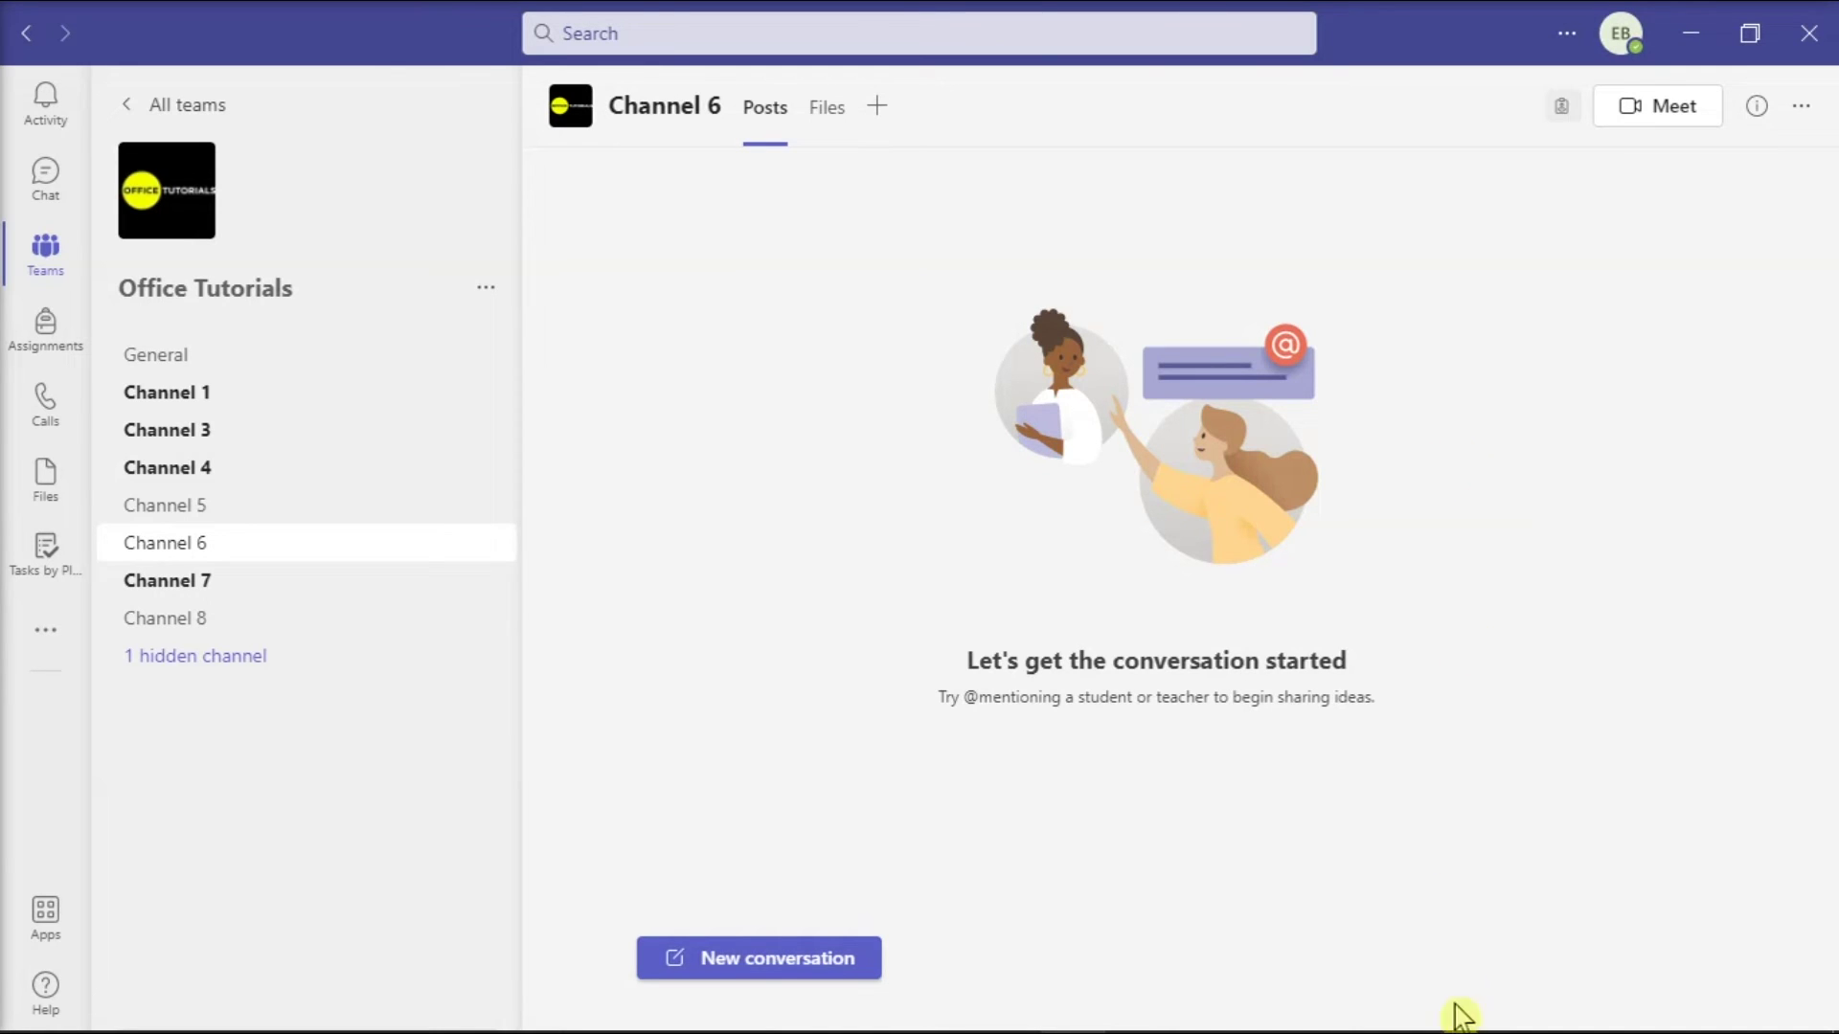
Open the options of the Teams icon in the system tray.
mouse_move(1456, 1030)
right_click(1537, 1009)
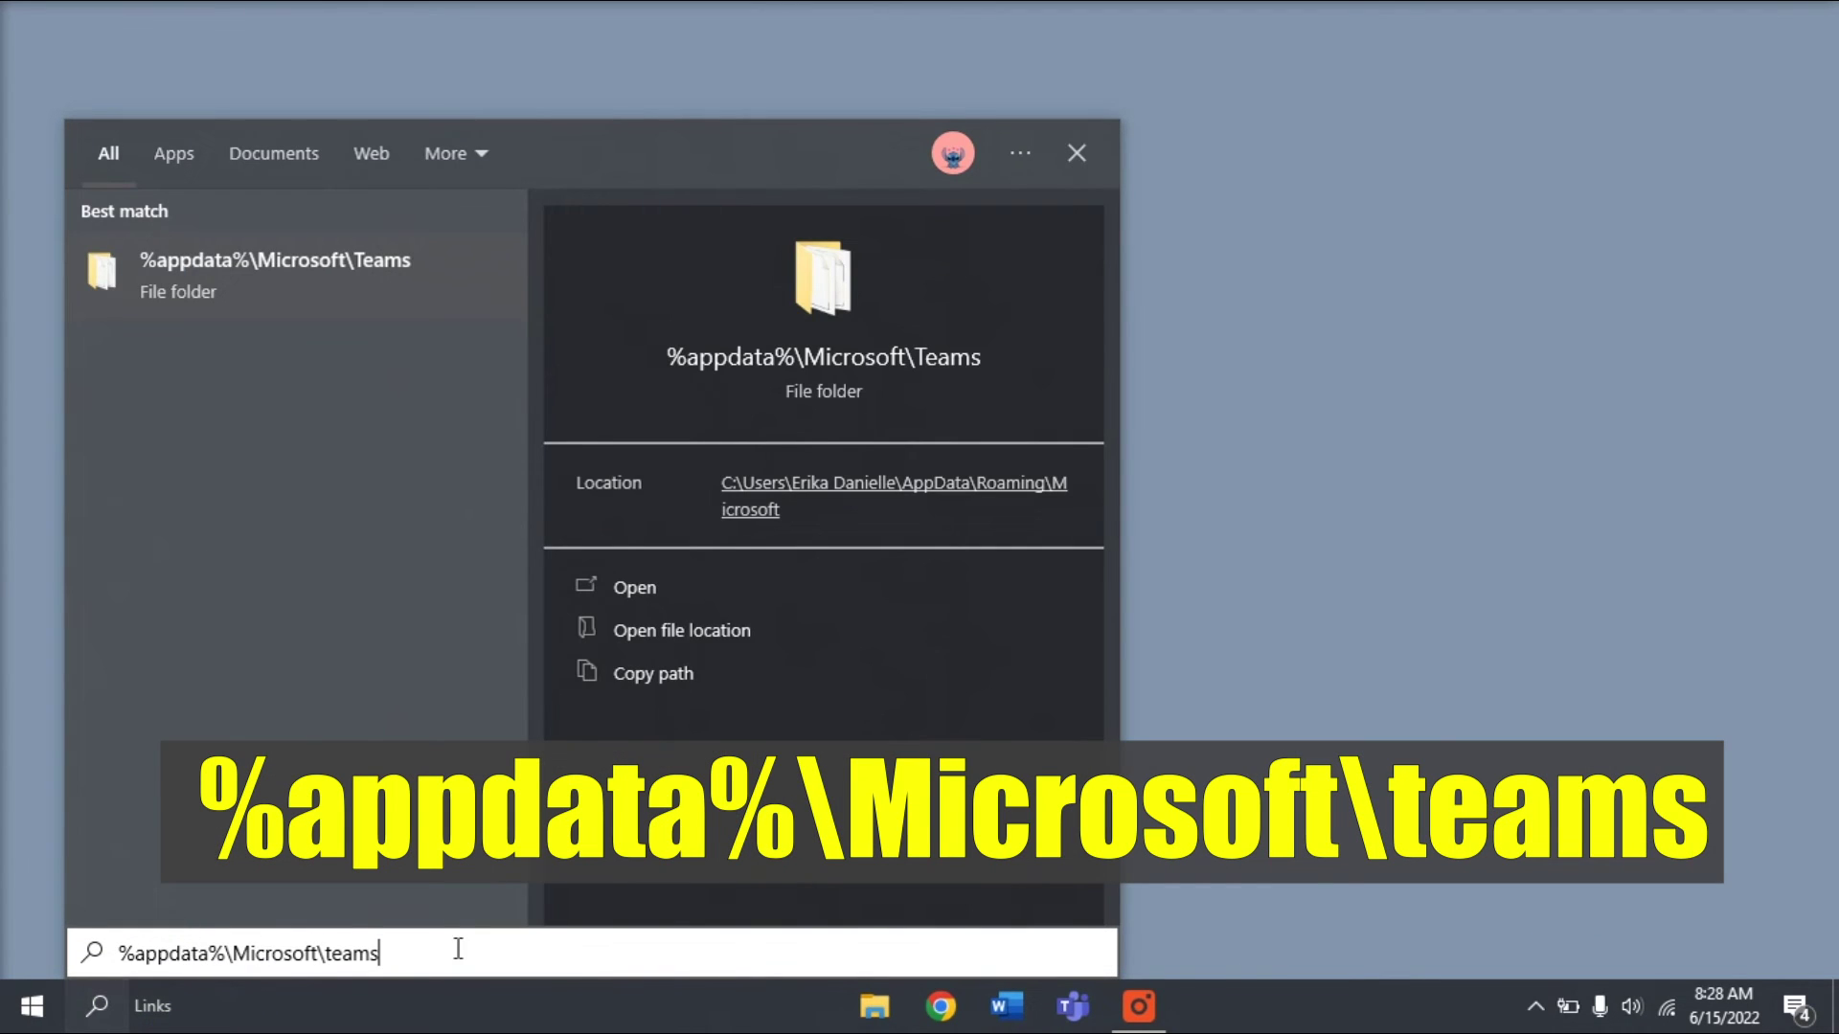
Open the %appdata%\Microsoft\teams folder in File Explorer and delete all of its contents.
key(Return)
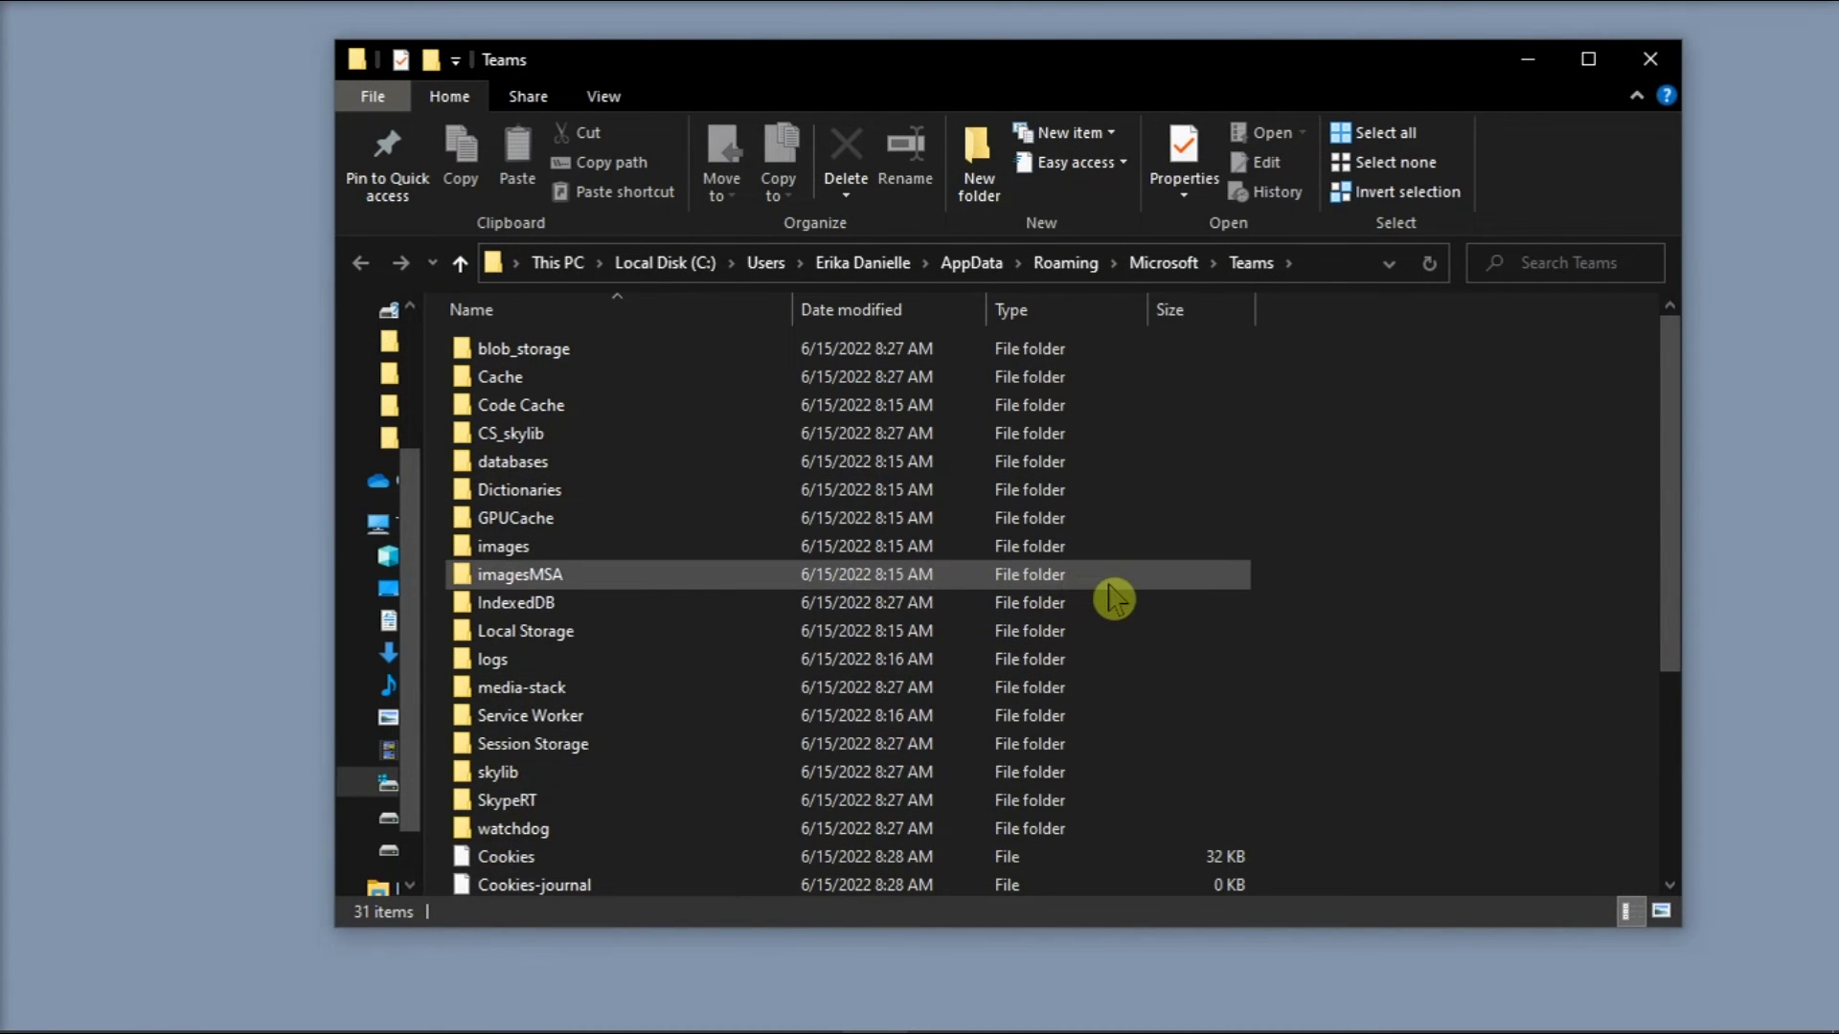
click(1109, 585)
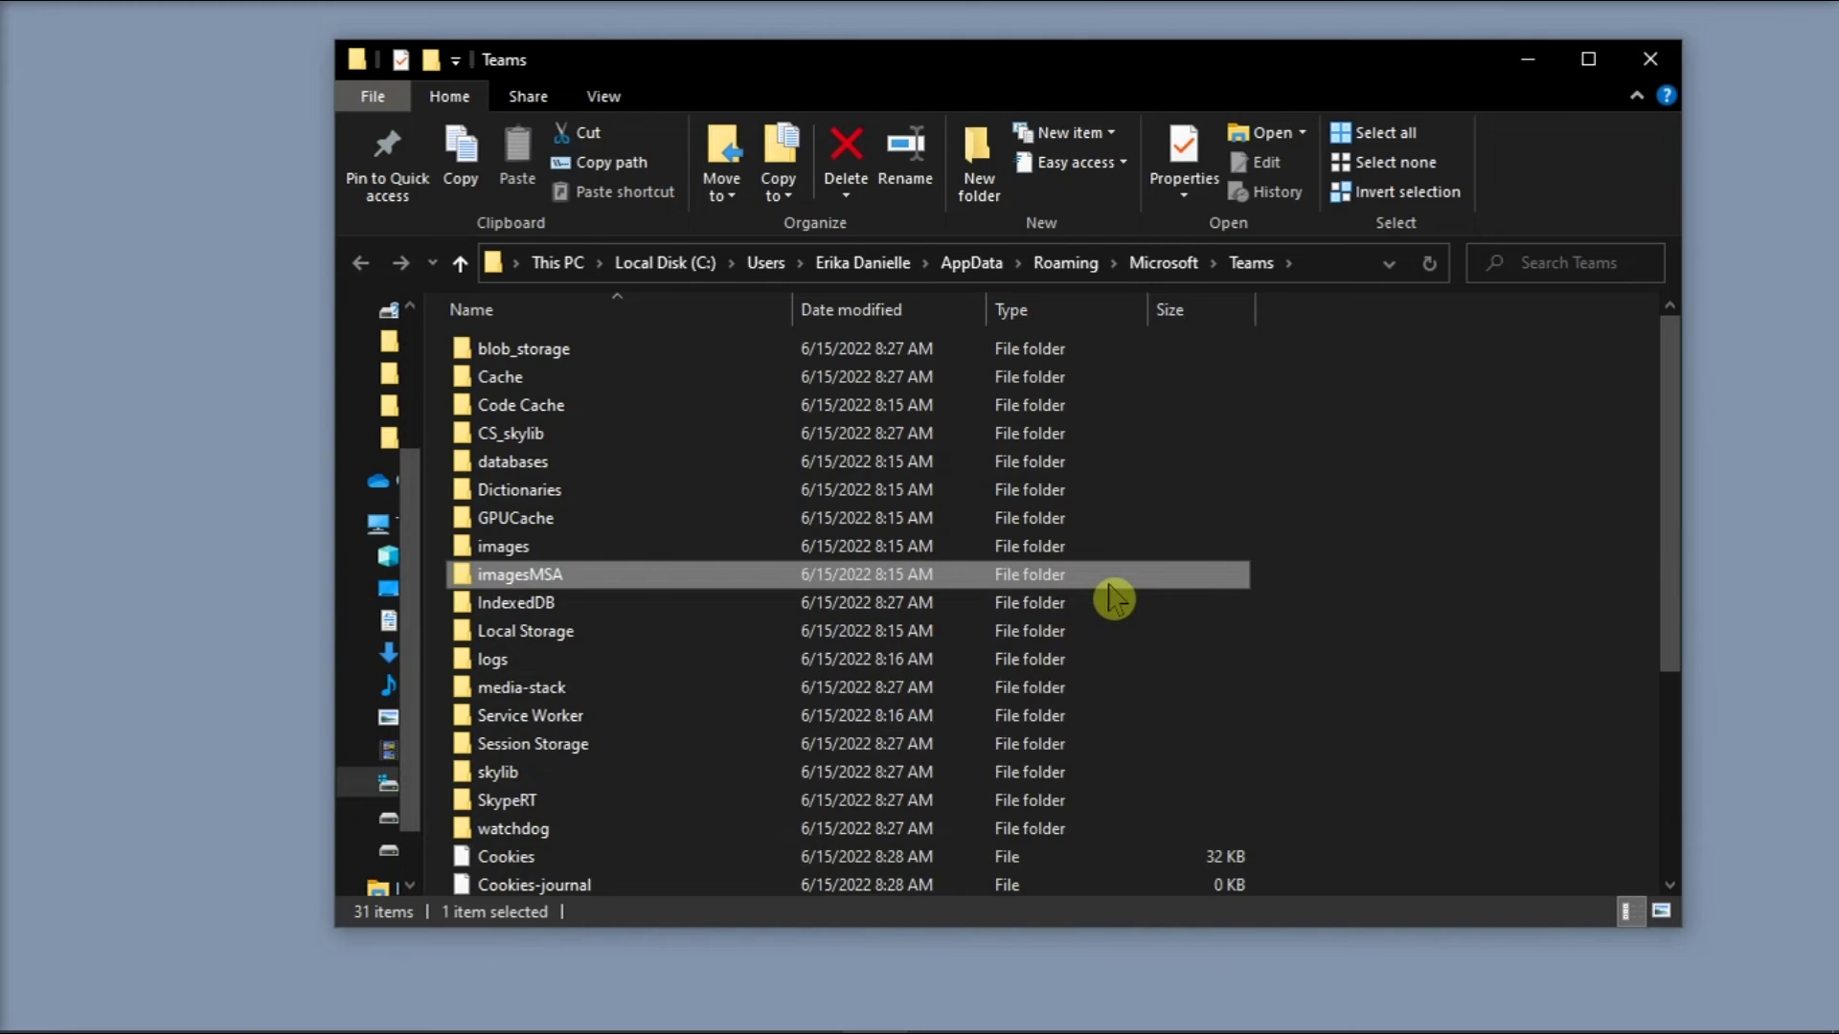
key(ctrl+a)
right_click(1112, 599)
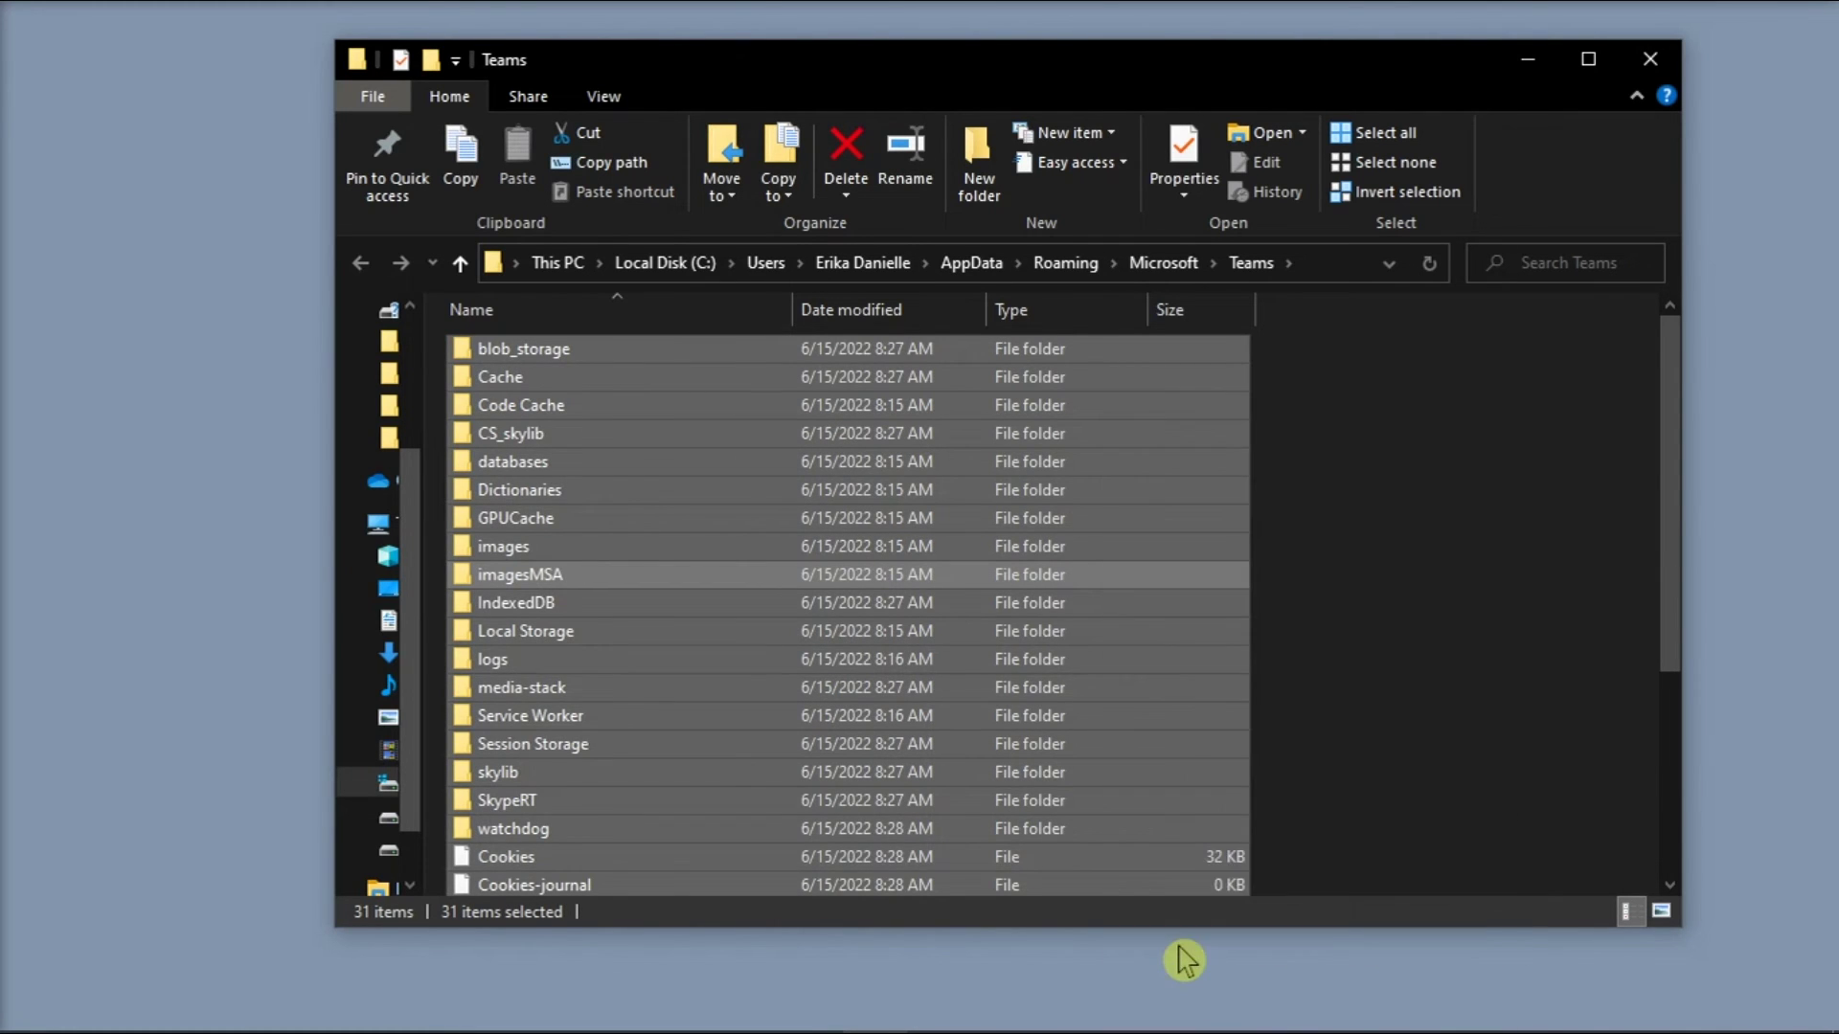
click(1177, 944)
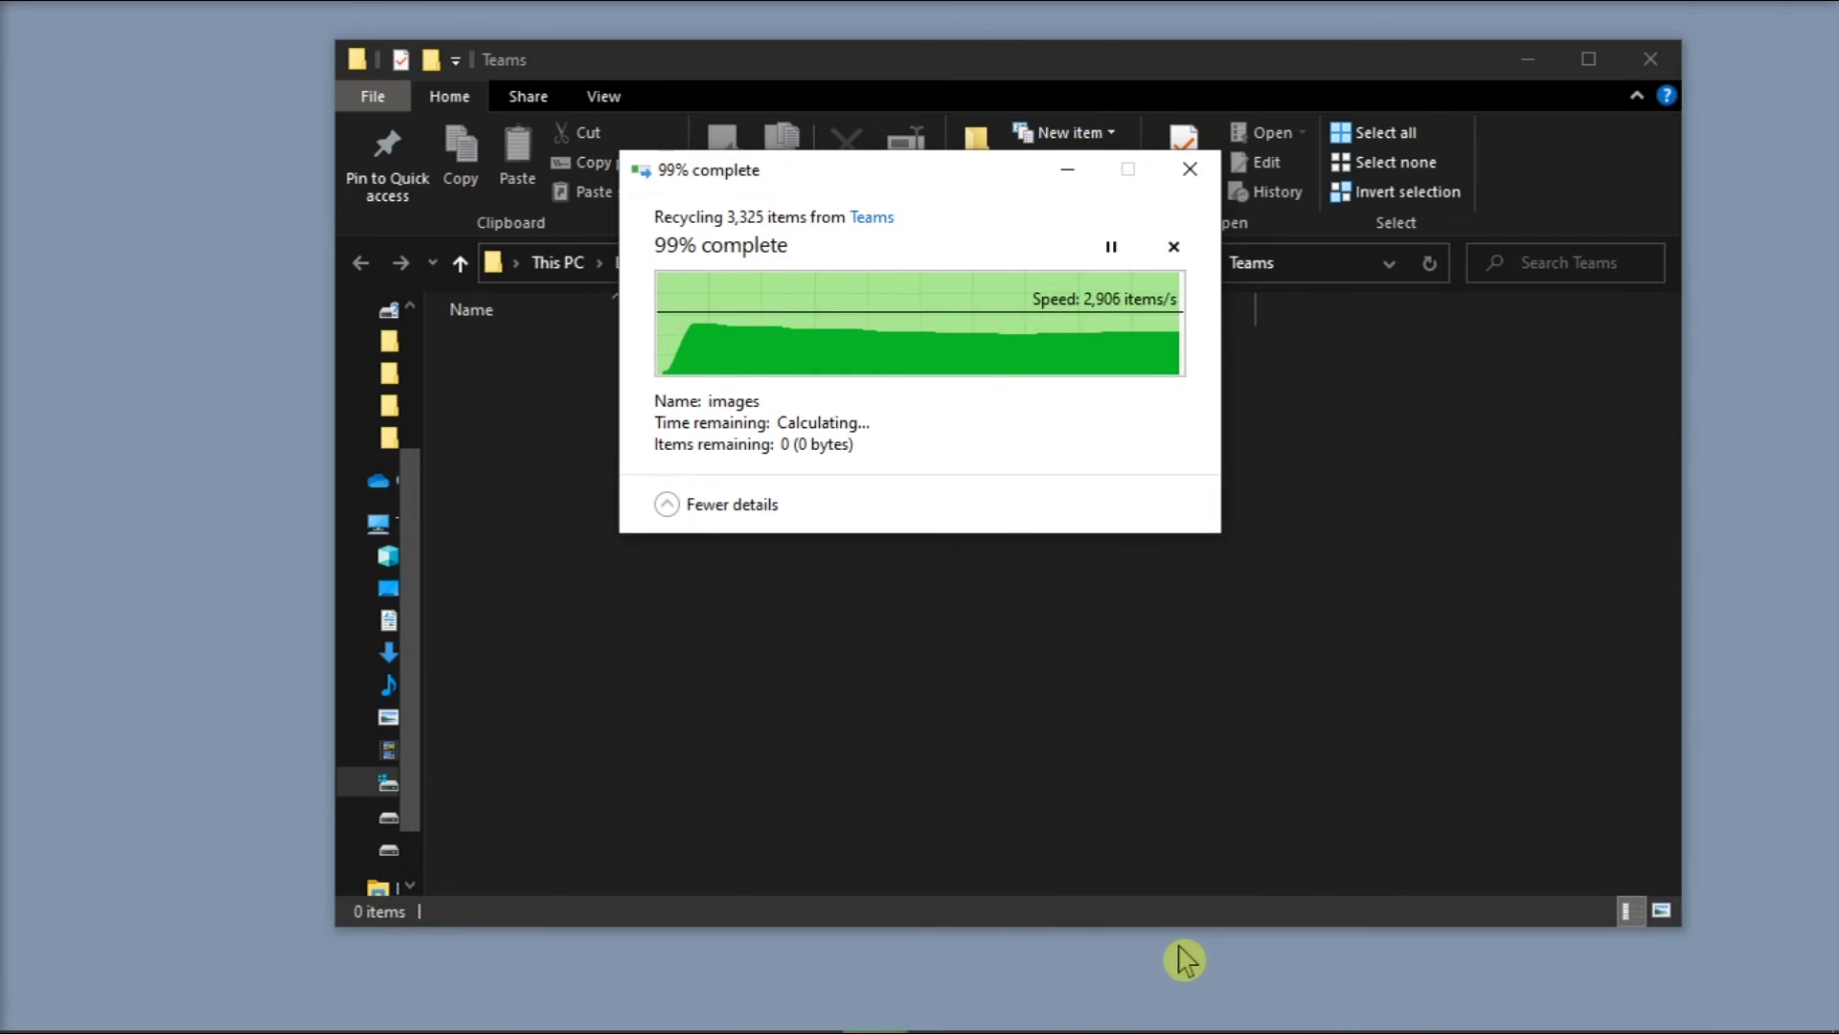